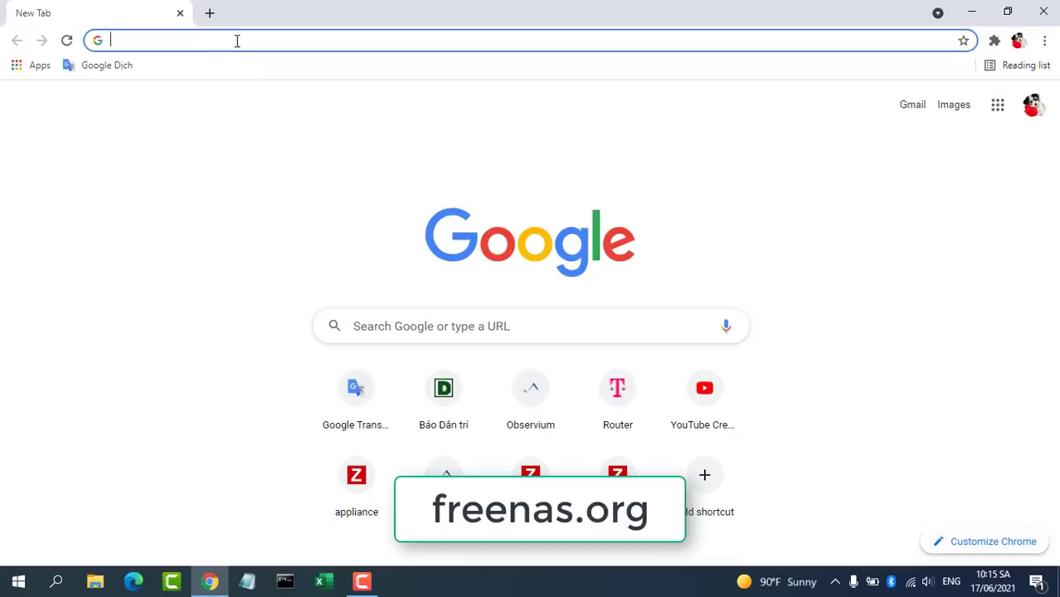
Step: Go to freenas.org and download the FreeNAS-11.3-U5.iso via the Legacy Download option
{"action": "left_click", "coordinate": [236, 40]}
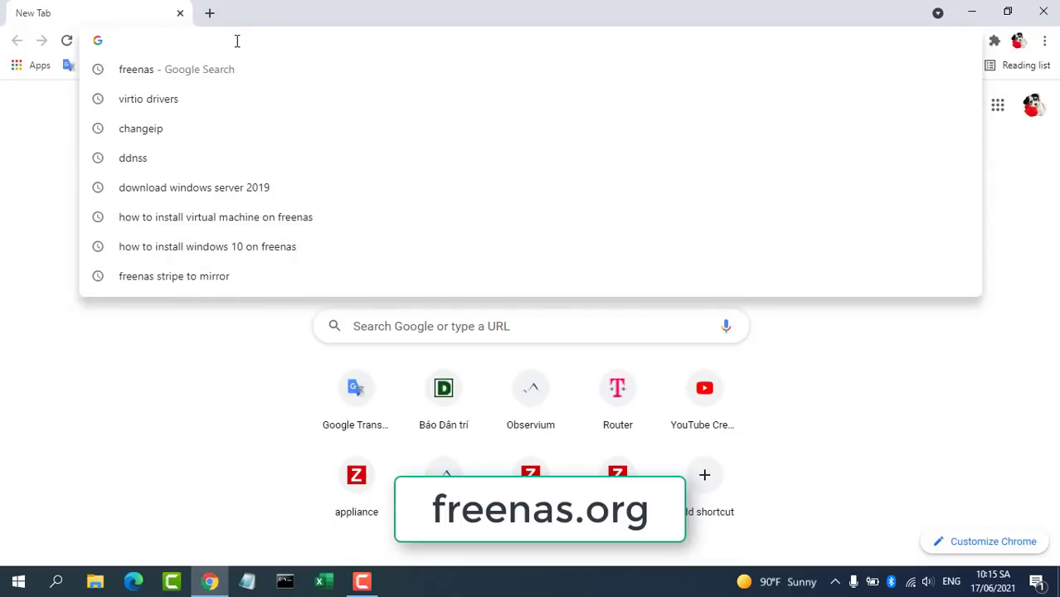
{"action": "type", "text": "fr"}
{"action": "key", "text": "Return"}
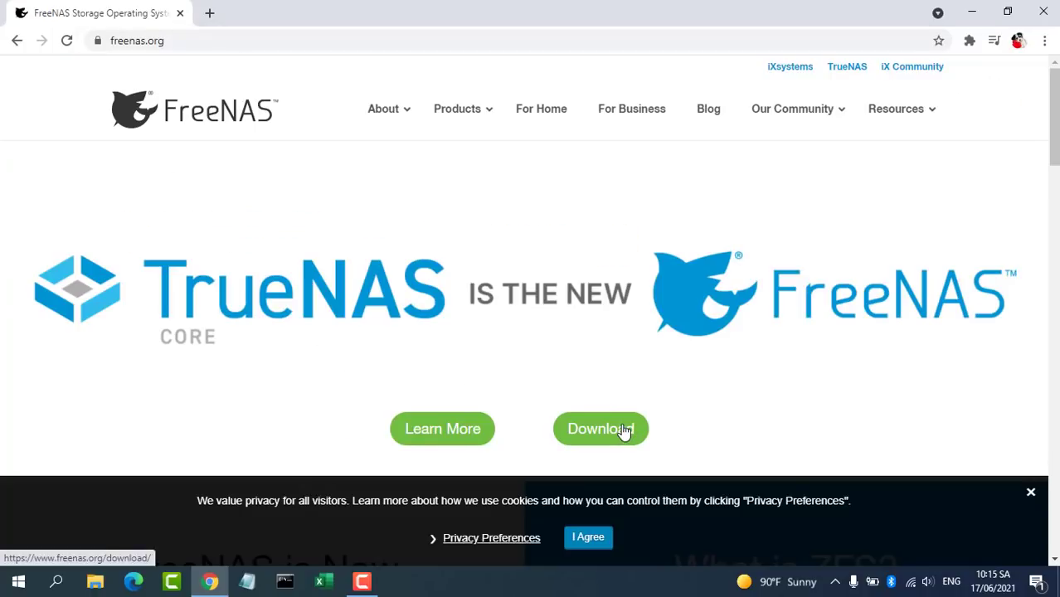
{"action": "left_click", "coordinate": [623, 431]}
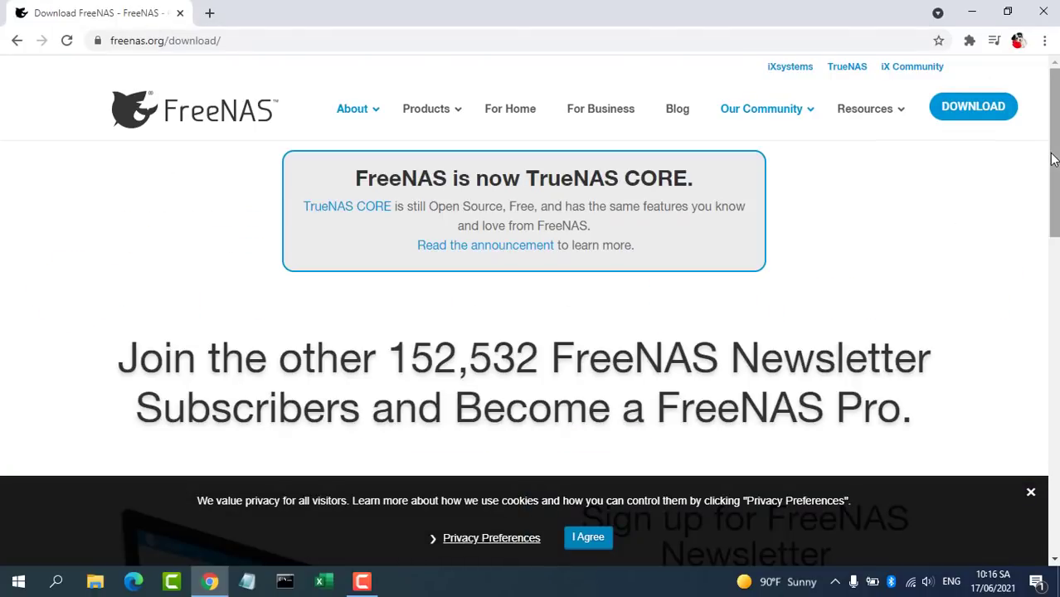
{"action": "left_click_drag", "start_coordinate": [1050, 162], "coordinate": [1043, 269]}
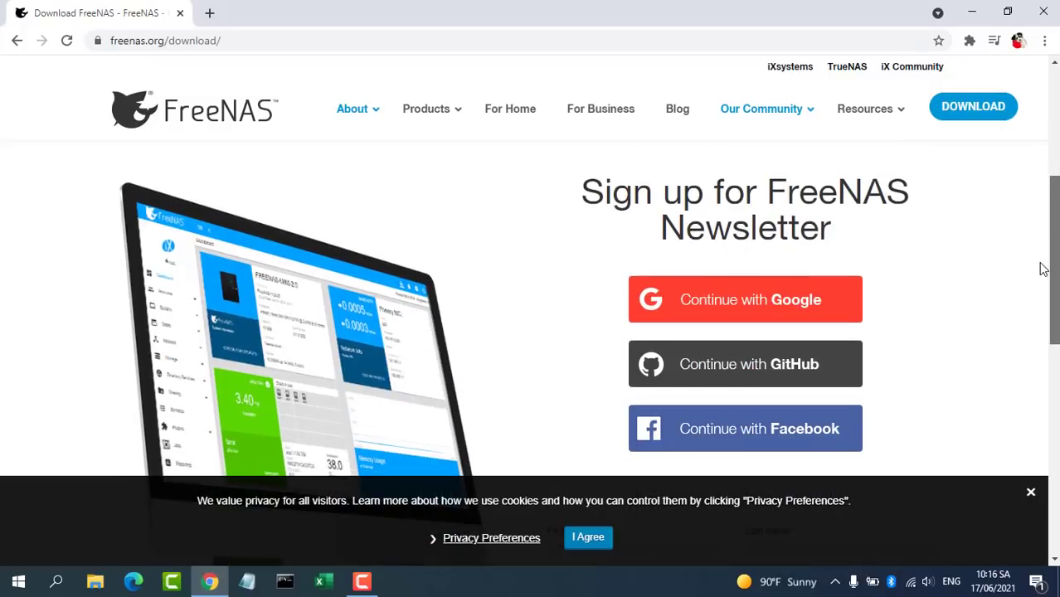
{"action": "left_click", "coordinate": [749, 314]}
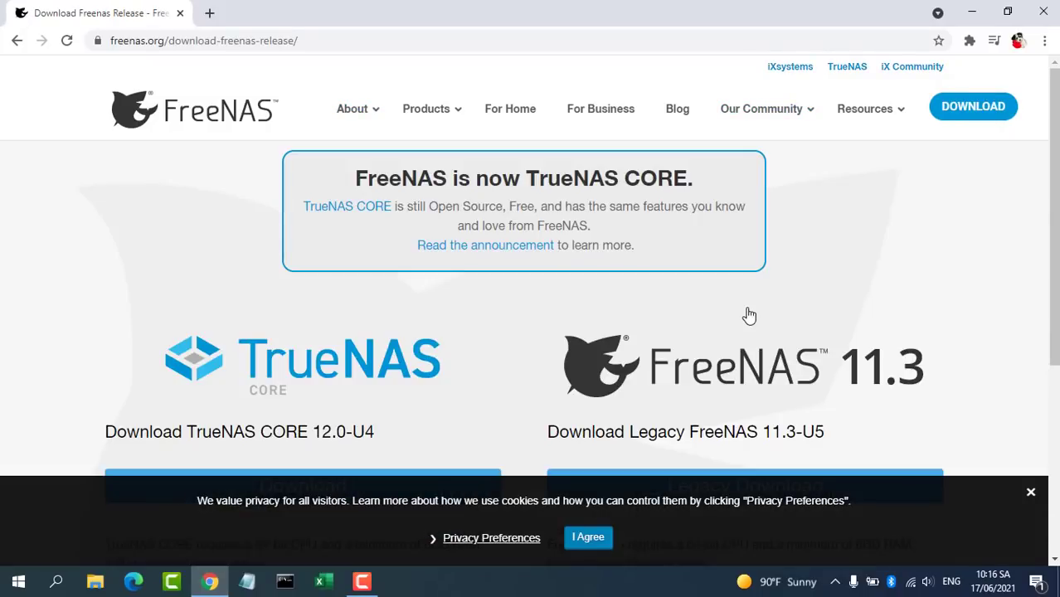
{"action": "left_click_drag", "start_coordinate": [1055, 207], "coordinate": [1052, 294]}
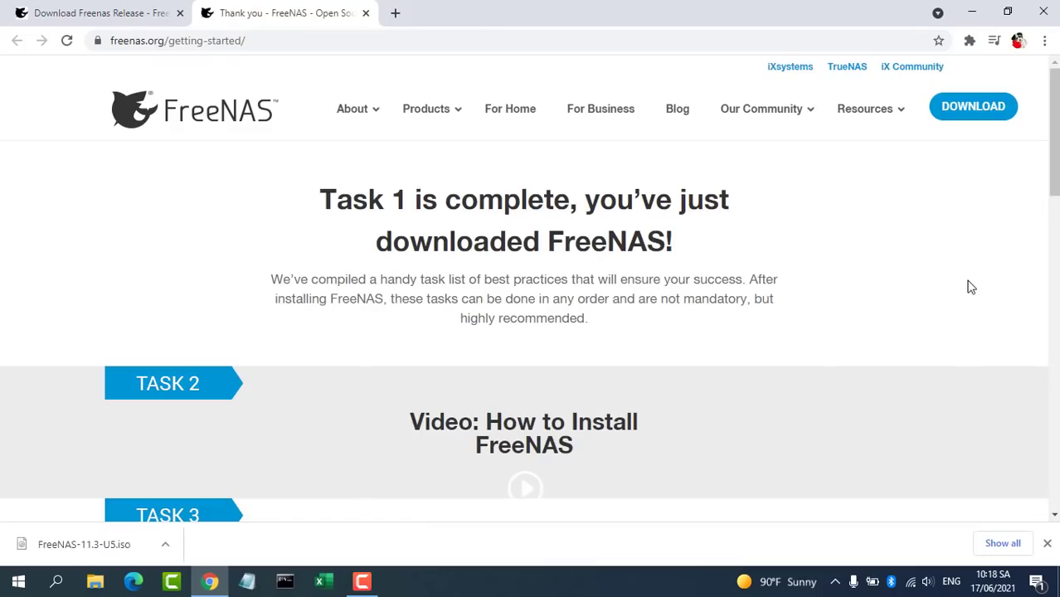
Step: In a new tab, go to rufus.ie and download Rufus 3.14 from its Download section
{"action": "left_click", "coordinate": [396, 14]}
{"action": "type", "text": "rufus.ie/en_US/"}
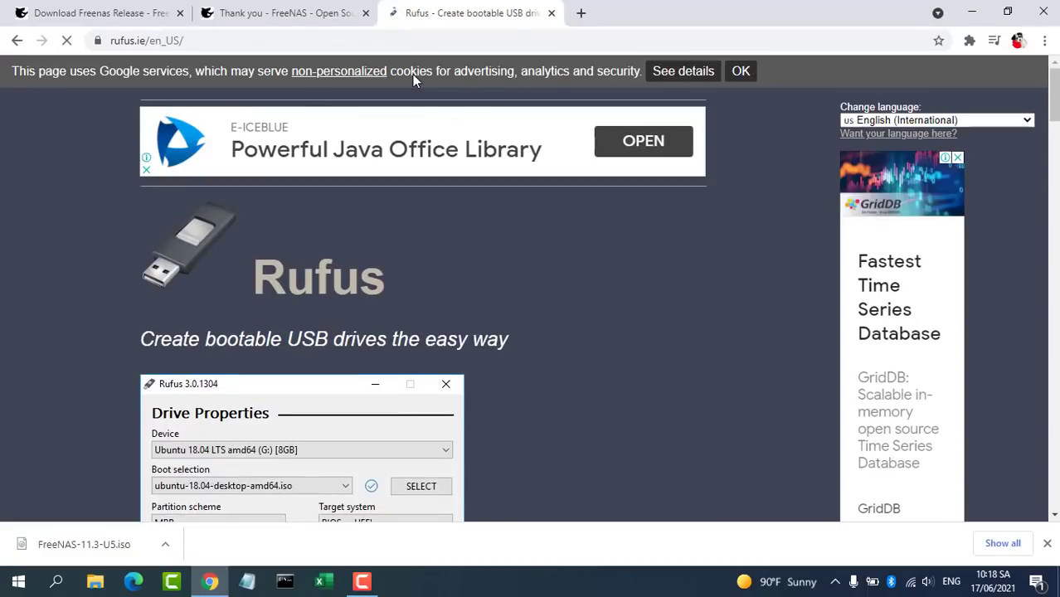
{"action": "left_click_drag", "start_coordinate": [1054, 107], "coordinate": [1045, 204]}
{"action": "left_click", "coordinate": [205, 283]}
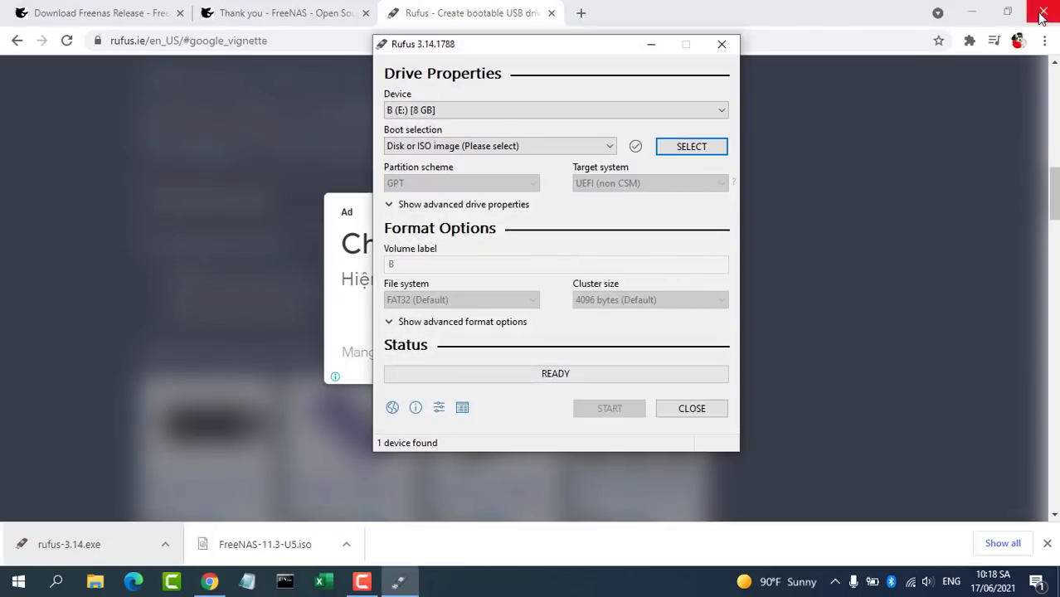
Step: Load FreeNAS-11.3-U5.iso from Downloads into Rufus, targeting the 8 GB USB drive
{"action": "left_click", "coordinate": [971, 12]}
{"action": "left_click", "coordinate": [704, 122]}
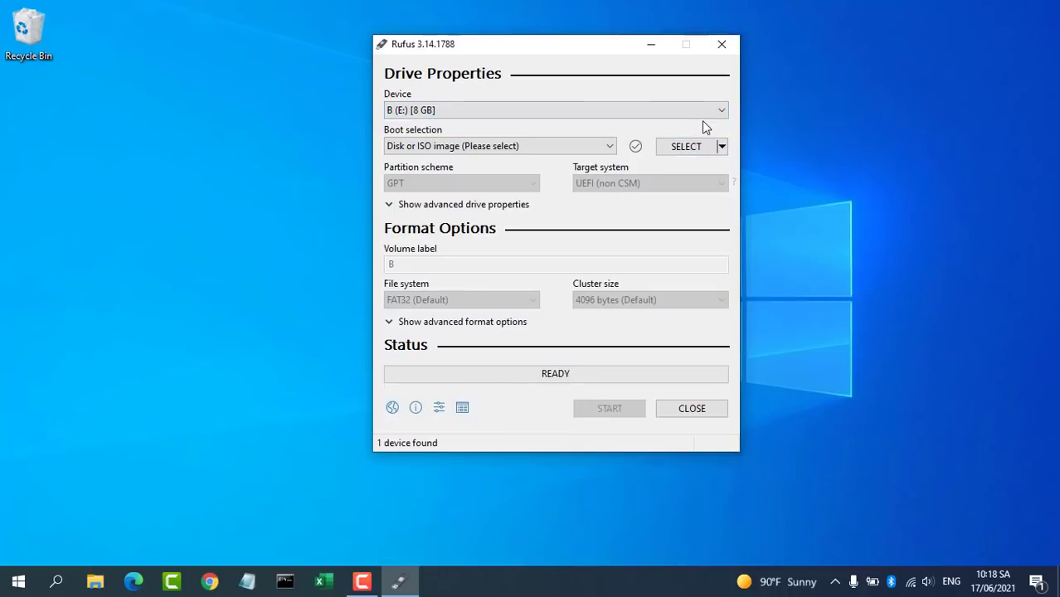
{"action": "left_click", "coordinate": [697, 149]}
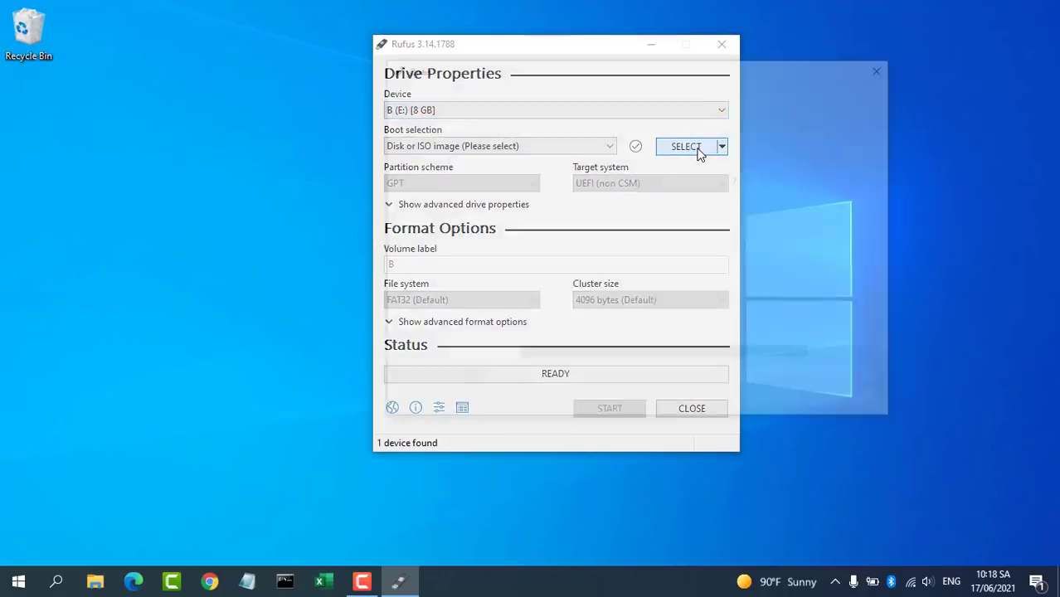
{"action": "left_click", "coordinate": [586, 191]}
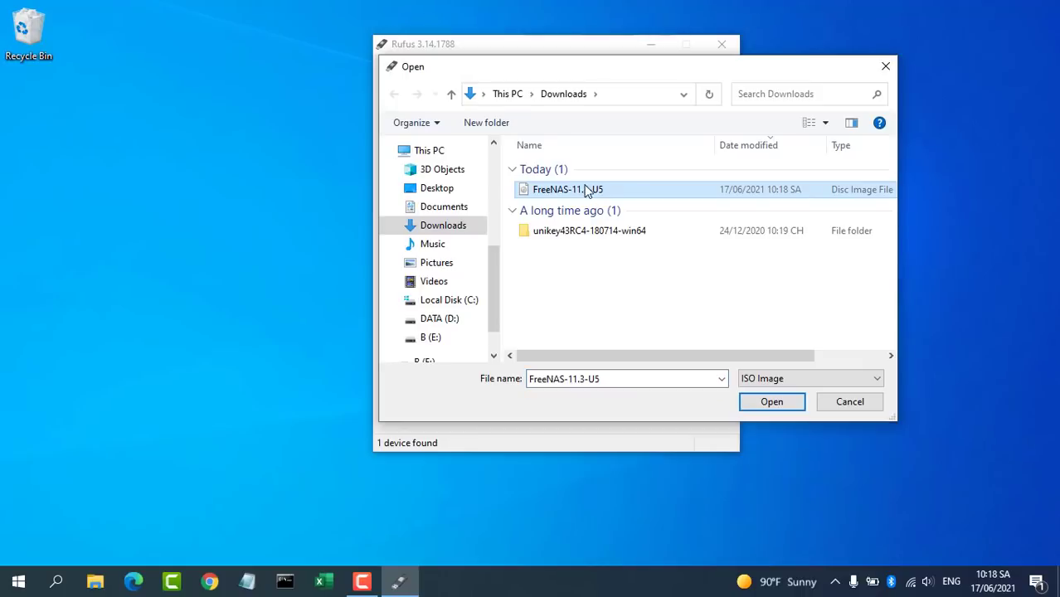
{"action": "left_click", "coordinate": [757, 406]}
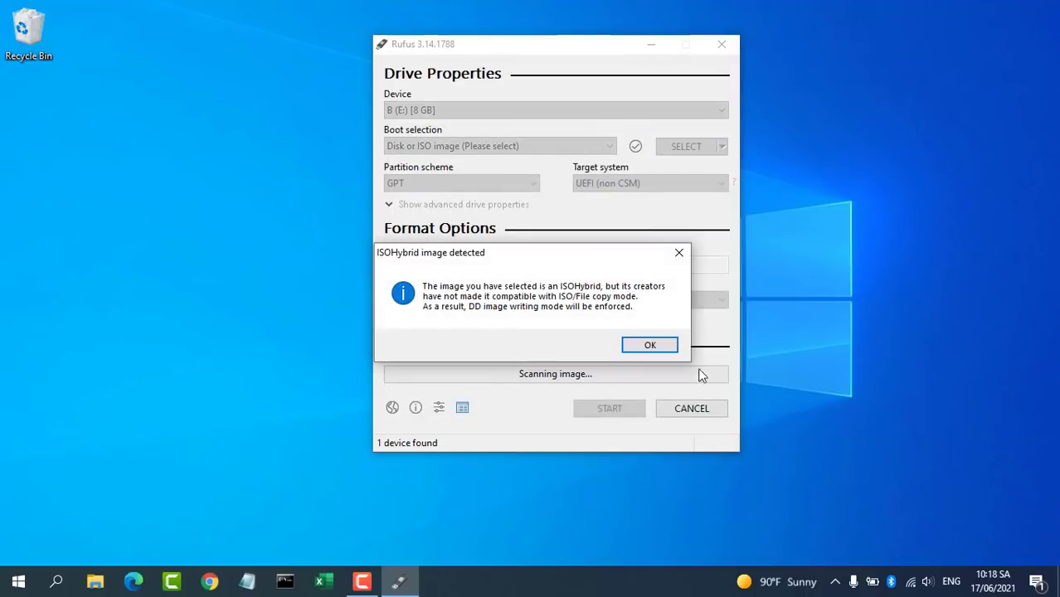
Step: Write the image to the USB drive in DD mode, accepting the data-loss warning
{"action": "left_click", "coordinate": [648, 347]}
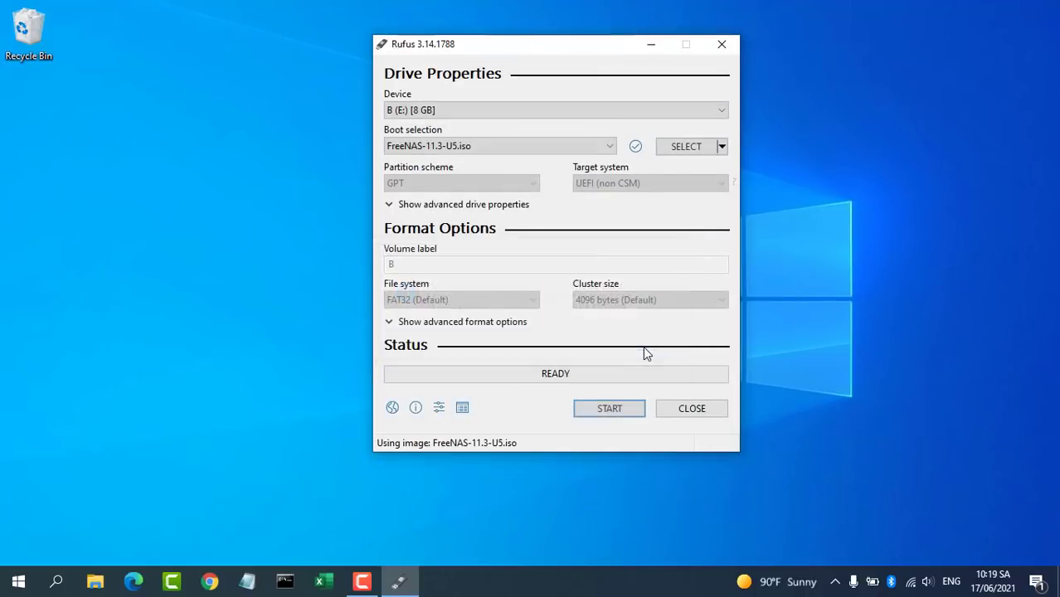
{"action": "left_click", "coordinate": [608, 410]}
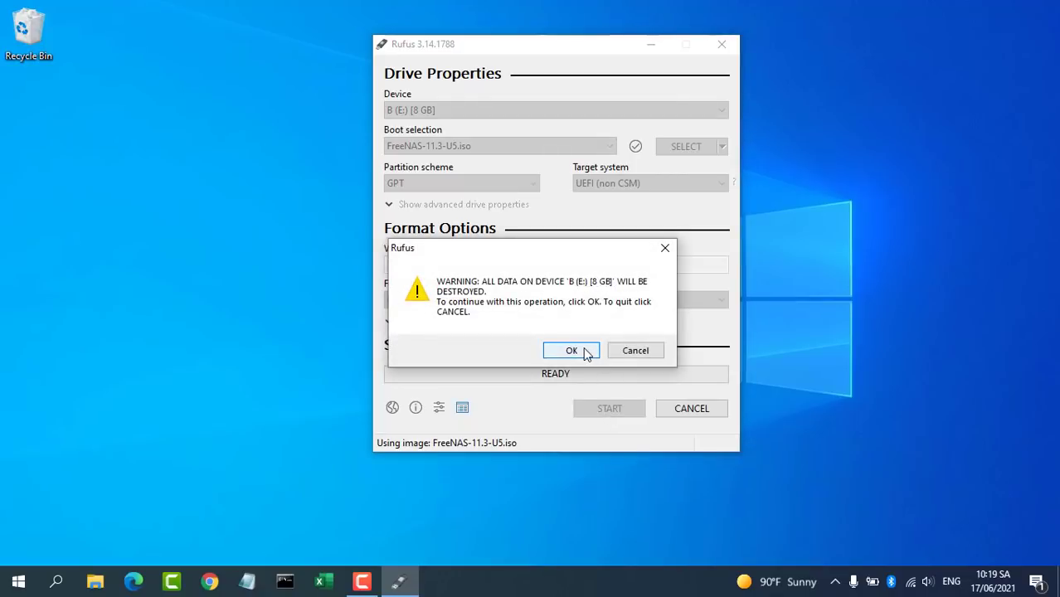
{"action": "left_click", "coordinate": [582, 348]}
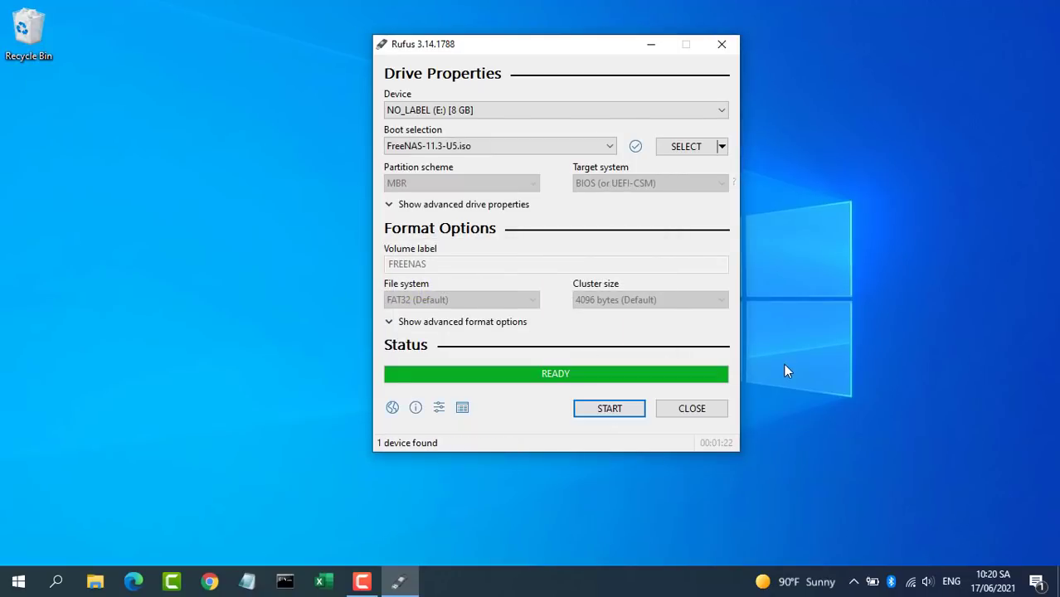
Step: Close Rufus and eject the Cruzer Blade drive from the Safely Remove Hardware tray icon
{"action": "left_click", "coordinate": [696, 410]}
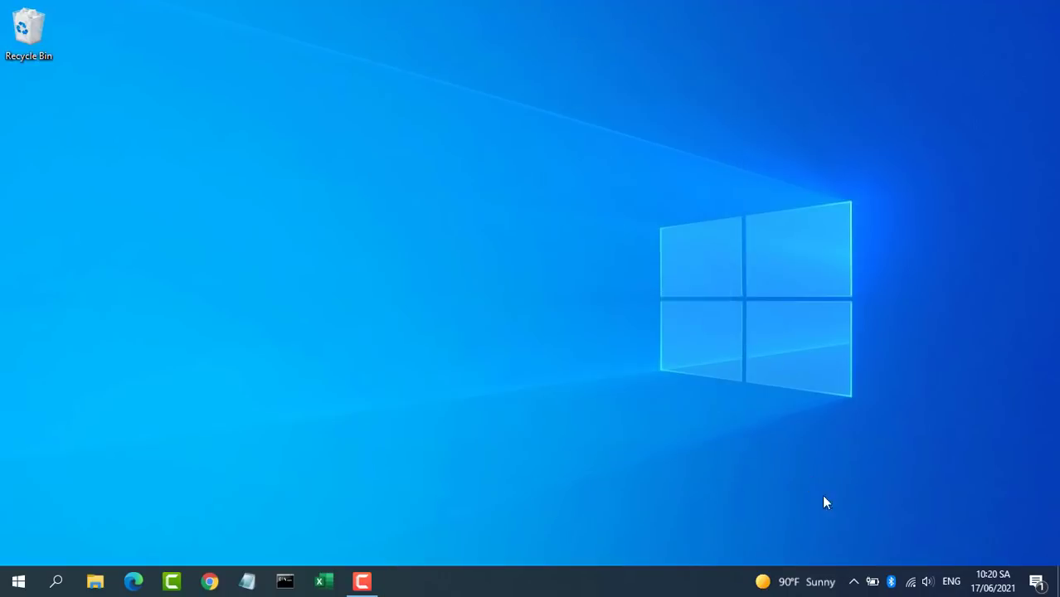
{"action": "left_click", "coordinate": [854, 583]}
{"action": "left_click", "coordinate": [823, 549]}
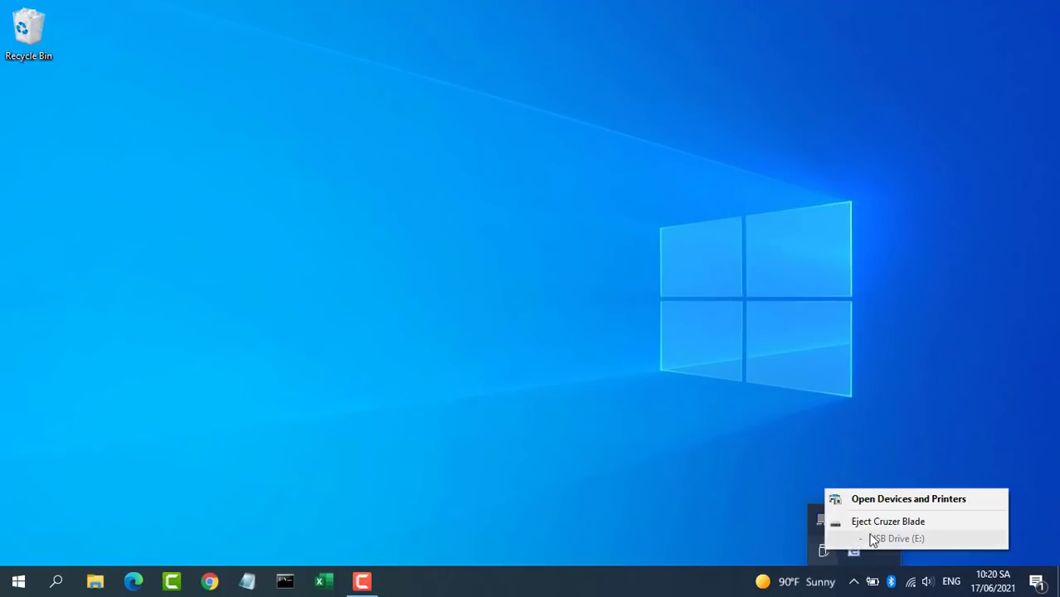
{"action": "left_click", "coordinate": [888, 522]}
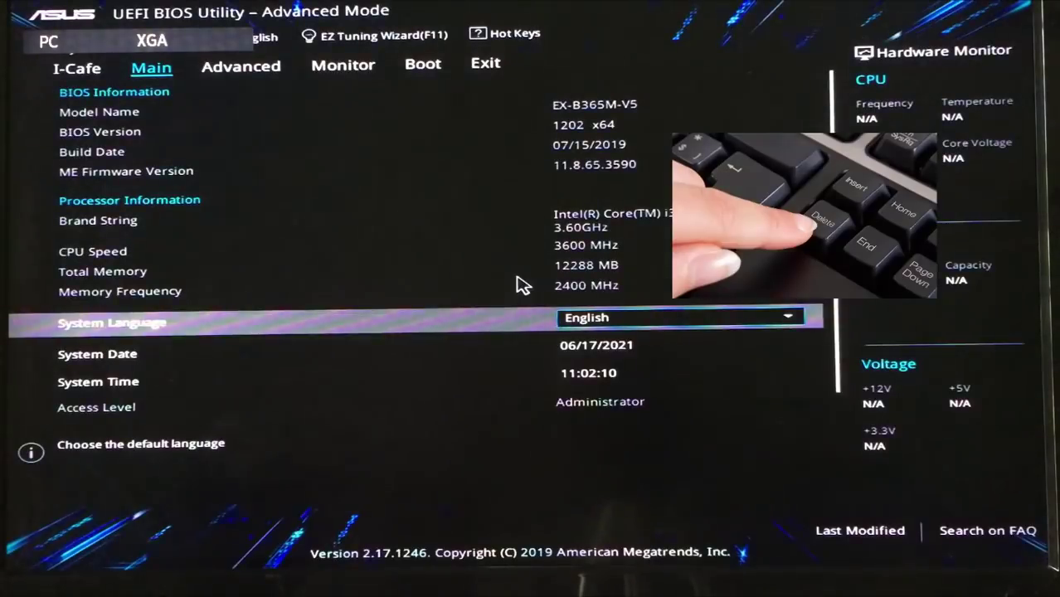
Step: Set Boot Option #1 to SanDisk Cruzer Blade on the Boot tab, then Save & Reset with F10
{"action": "key", "text": "Right"}
{"action": "key", "text": "Right"}
{"action": "key", "text": "Right"}
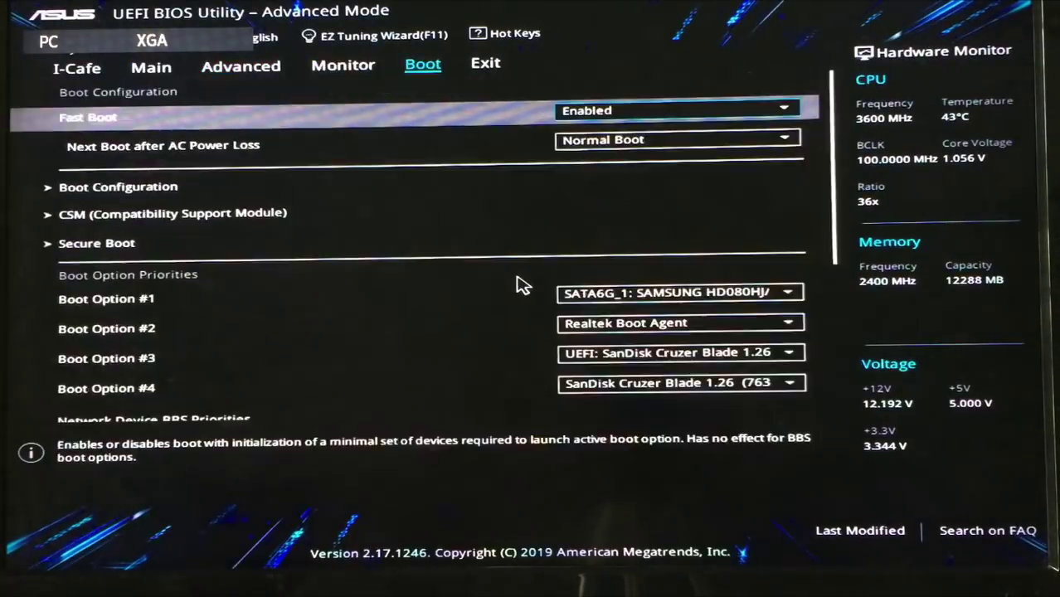
{"action": "key", "text": "Down"}
{"action": "key", "text": "Down"}
{"action": "key", "text": "Down"}
{"action": "key", "text": "Down"}
{"action": "key", "text": "Down"}
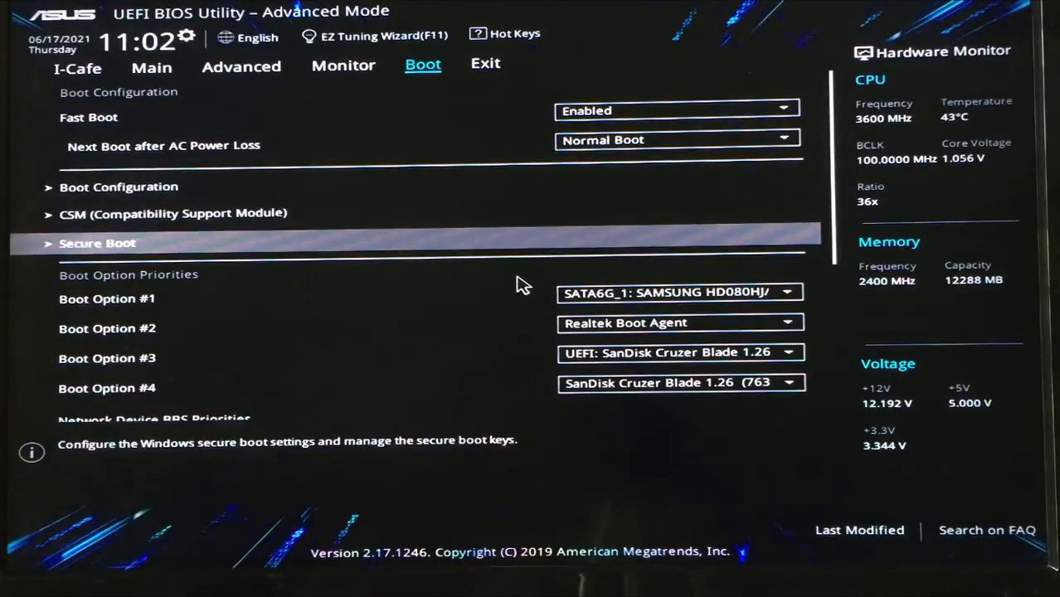
{"action": "key", "text": "Return"}
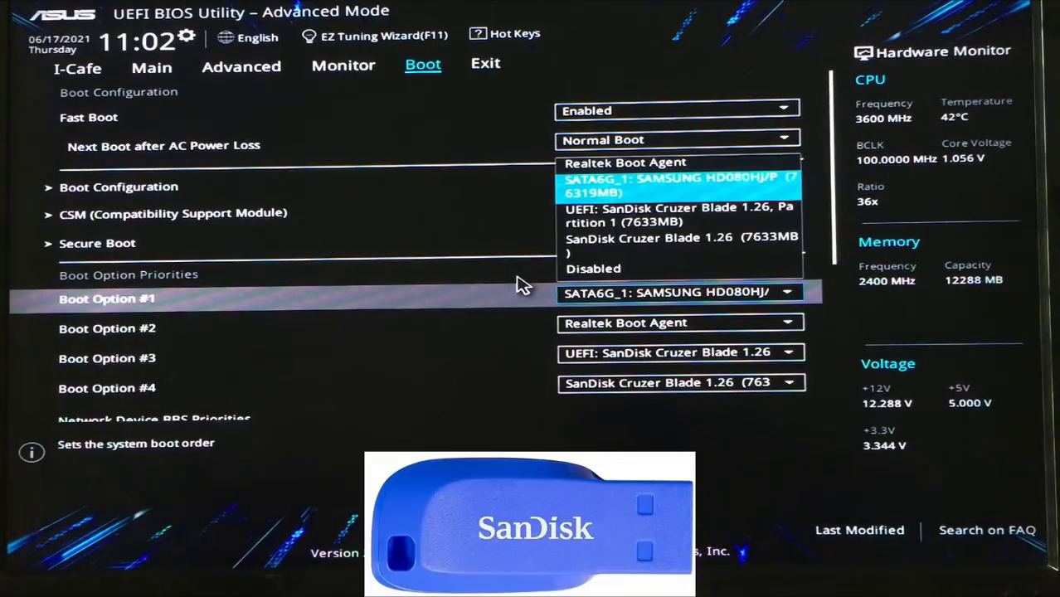
{"action": "key", "text": "Down"}
{"action": "key", "text": "Down"}
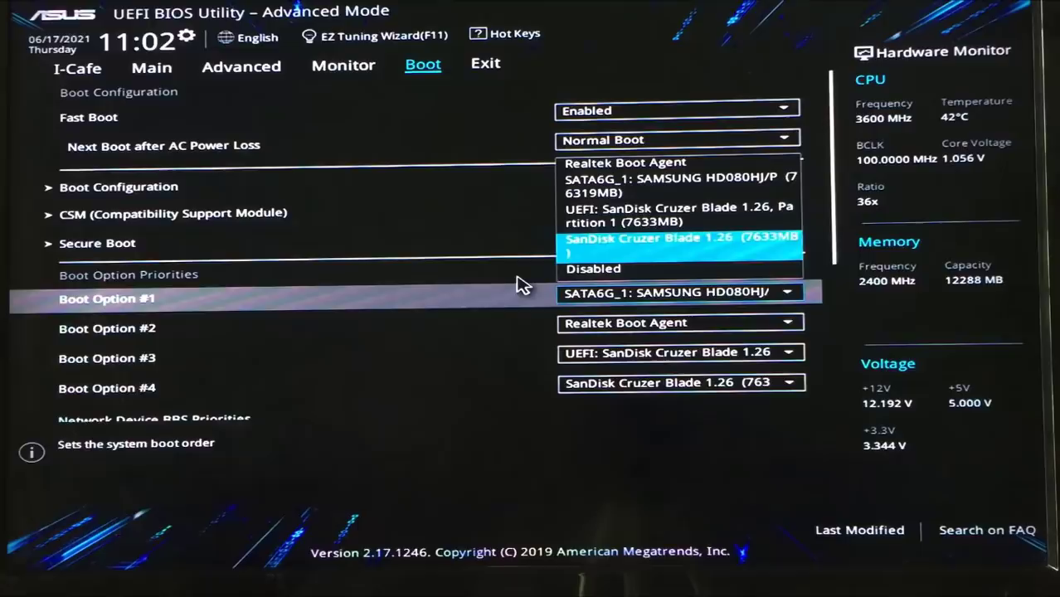
{"action": "key", "text": "Return"}
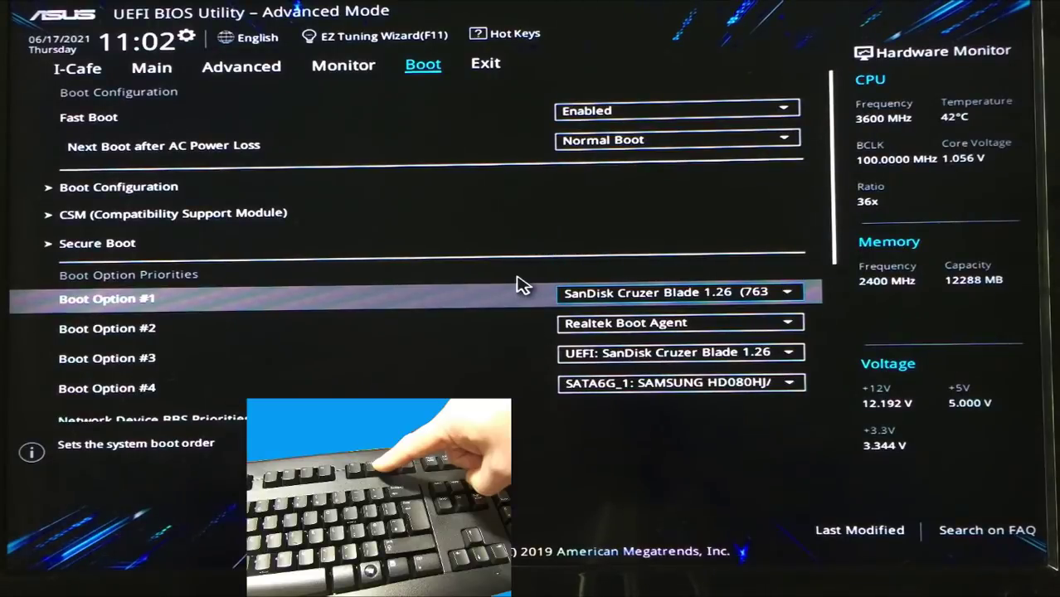
{"action": "key", "text": "F10"}
{"action": "key", "text": "Return"}
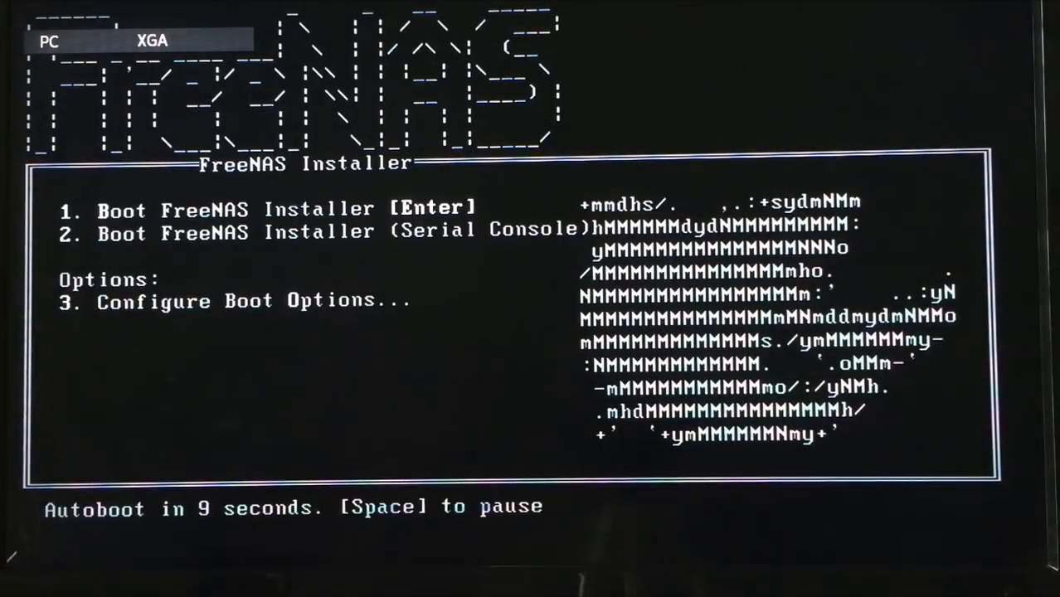
Step: Boot the installer, choose 1 Install/Upgrade, and select ada0 (SAMSUNG HD080HJ/P, 74.5 GiB) as destination
{"action": "key", "text": "Return"}
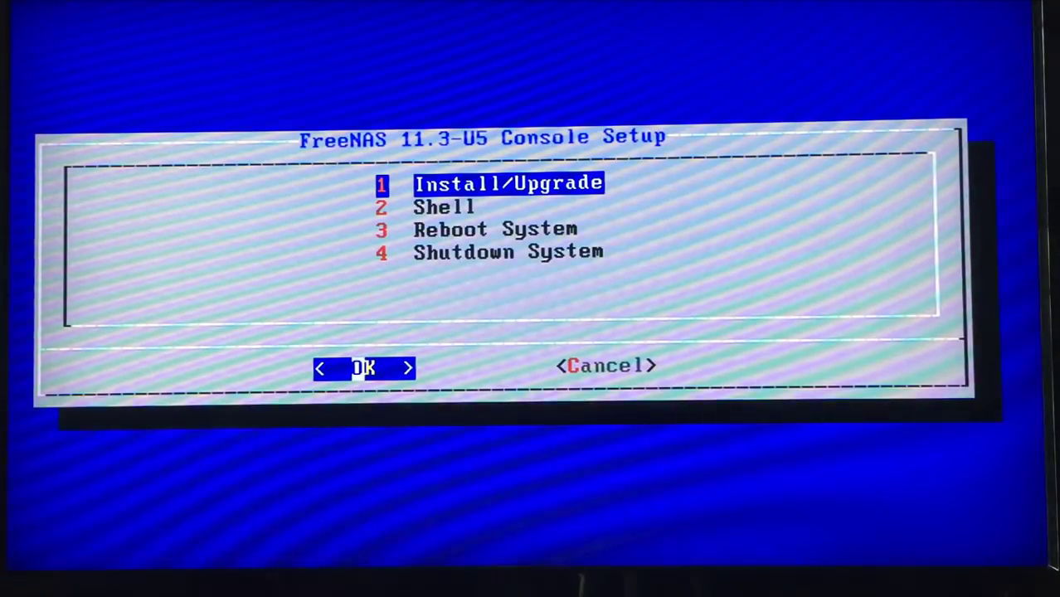
{"action": "key", "text": "Return"}
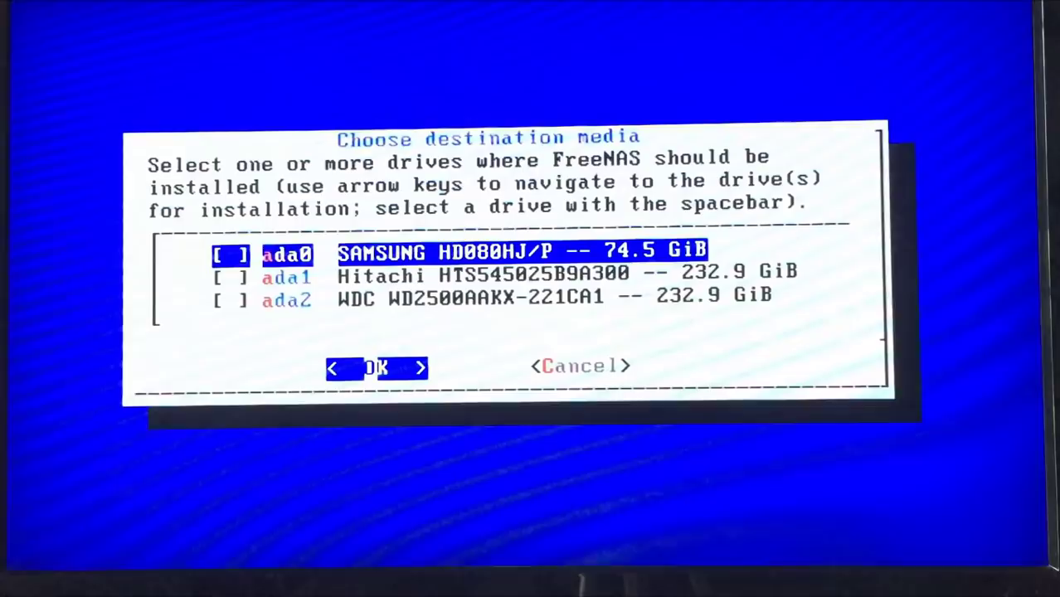
{"action": "key", "text": "Up"}
{"action": "key", "text": "Up"}
{"action": "key", "text": "Up"}
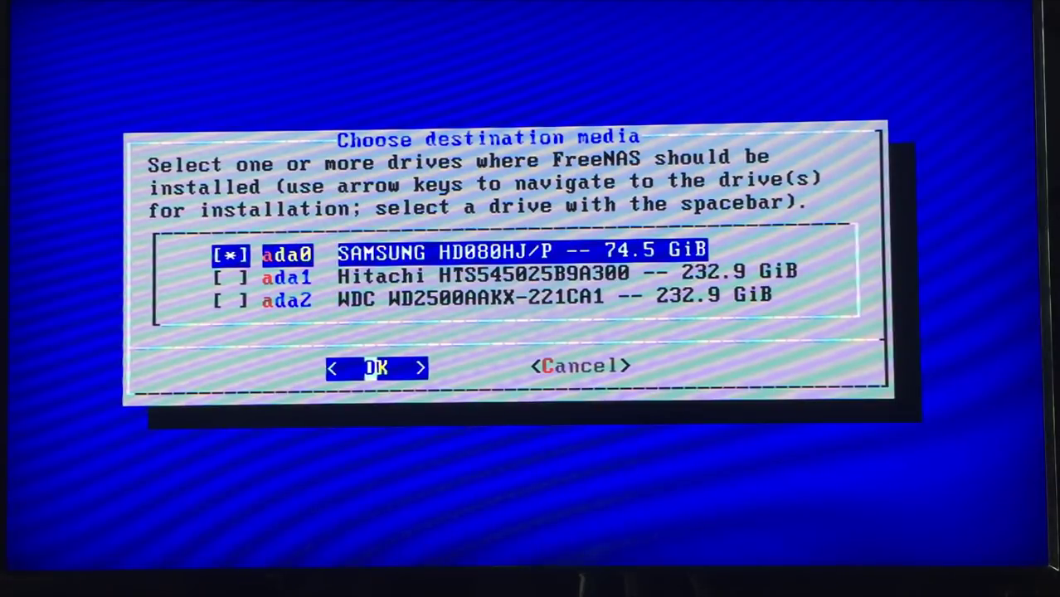
Step: Confirm ada0 as the target, accept the erase warning, and enter and confirm a root password
{"action": "key", "text": "Return"}
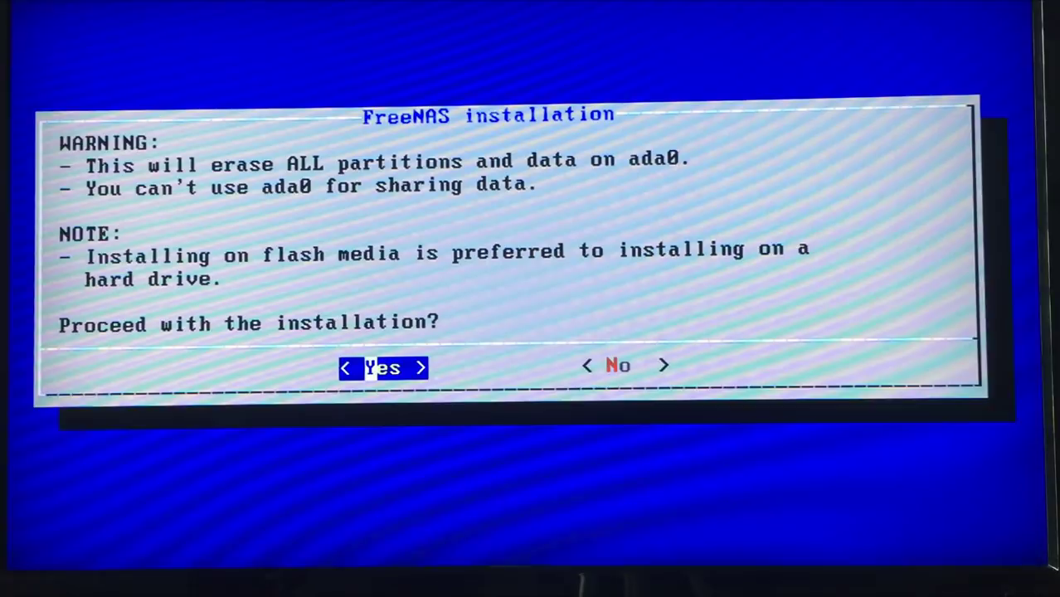
{"action": "key", "text": "Return"}
{"action": "type", "text": "*"}
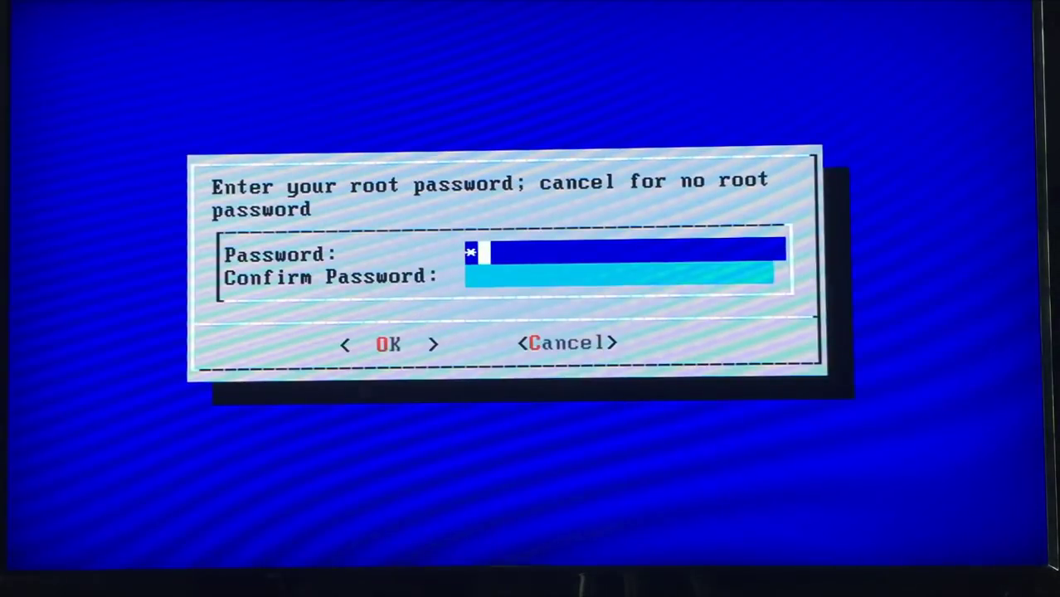
{"action": "key", "text": "Tab"}
{"action": "type", "text": "***"}
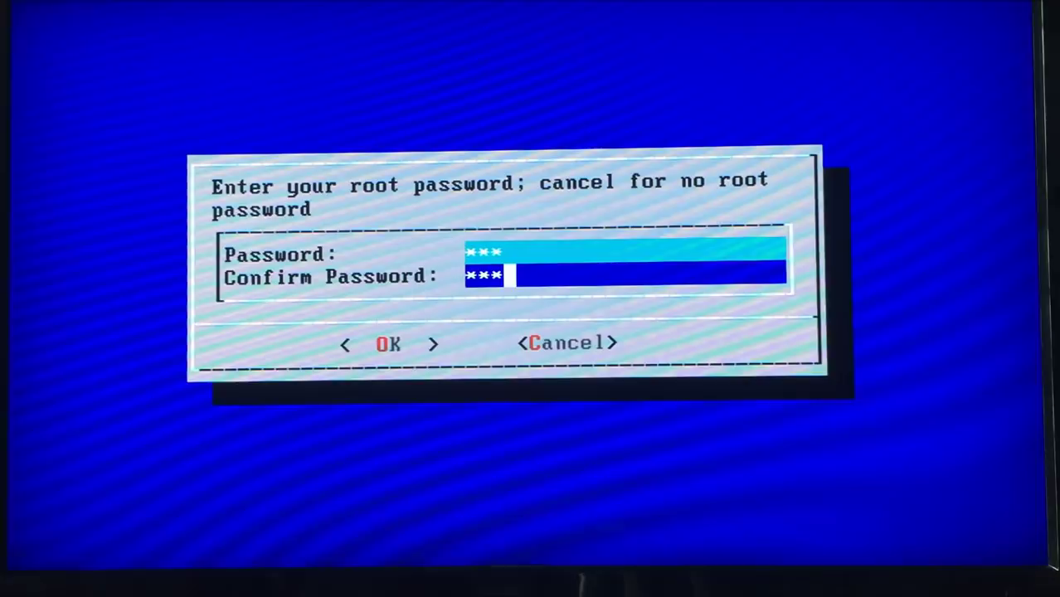
{"action": "key", "text": "Tab"}
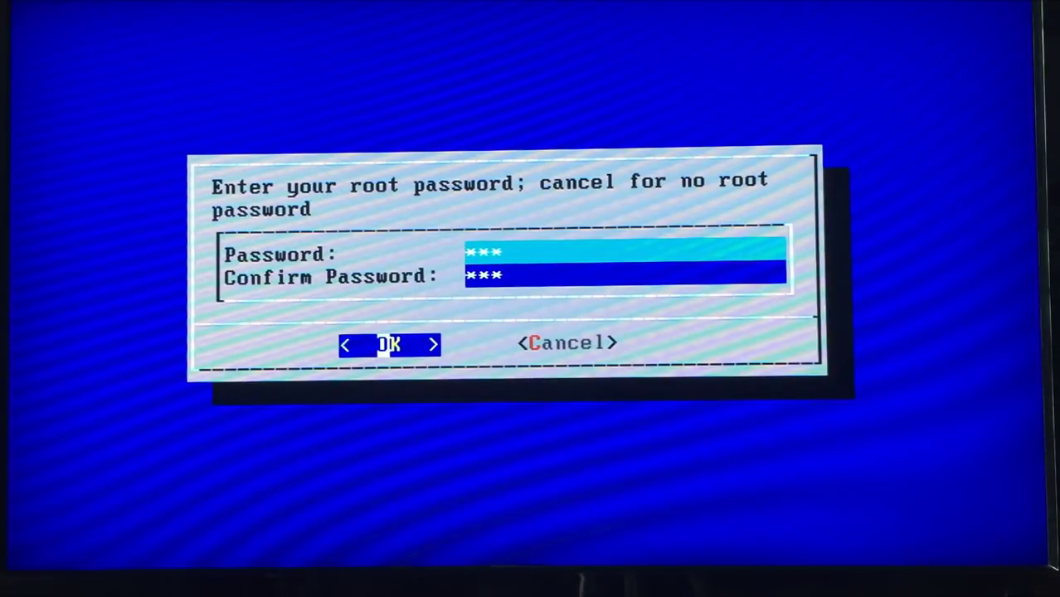
{"action": "key", "text": "Return"}
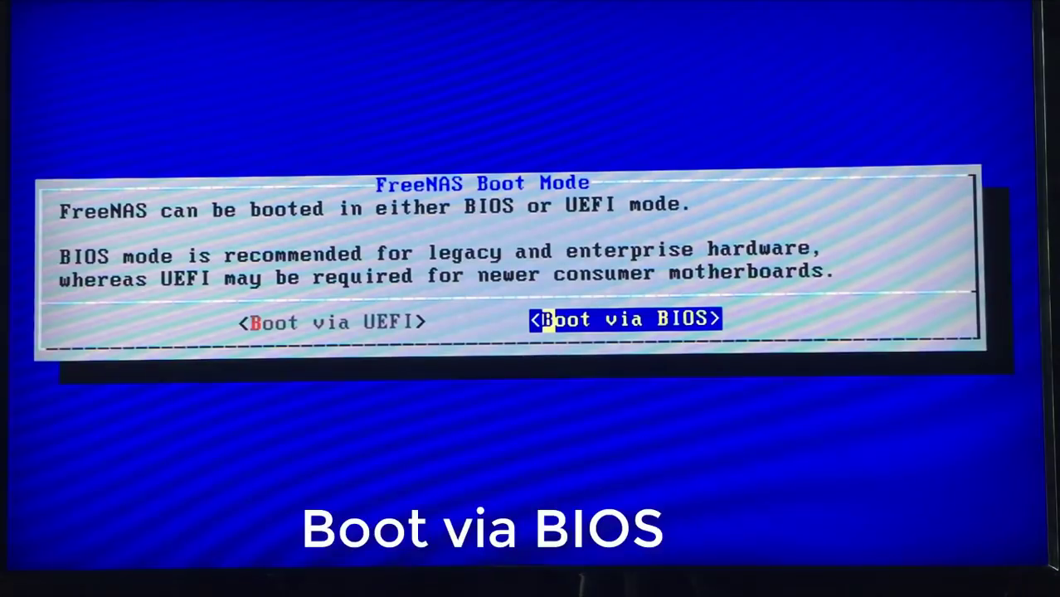
Step: Choose Boot via BIOS and create the 16GB swap partition to begin installing
{"action": "key", "text": "Left"}
{"action": "key", "text": "Right"}
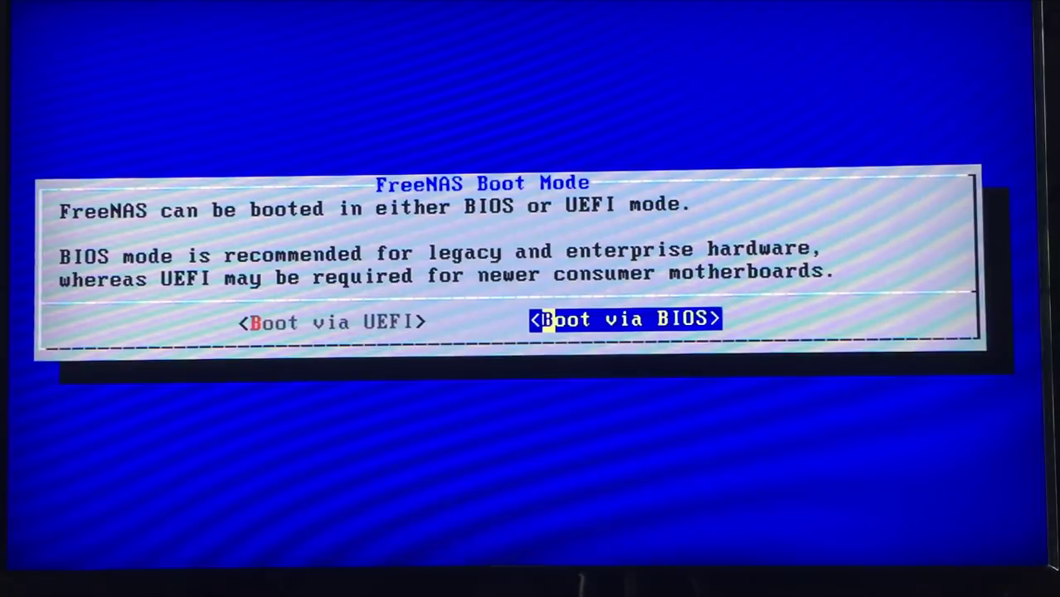
{"action": "key", "text": "Return"}
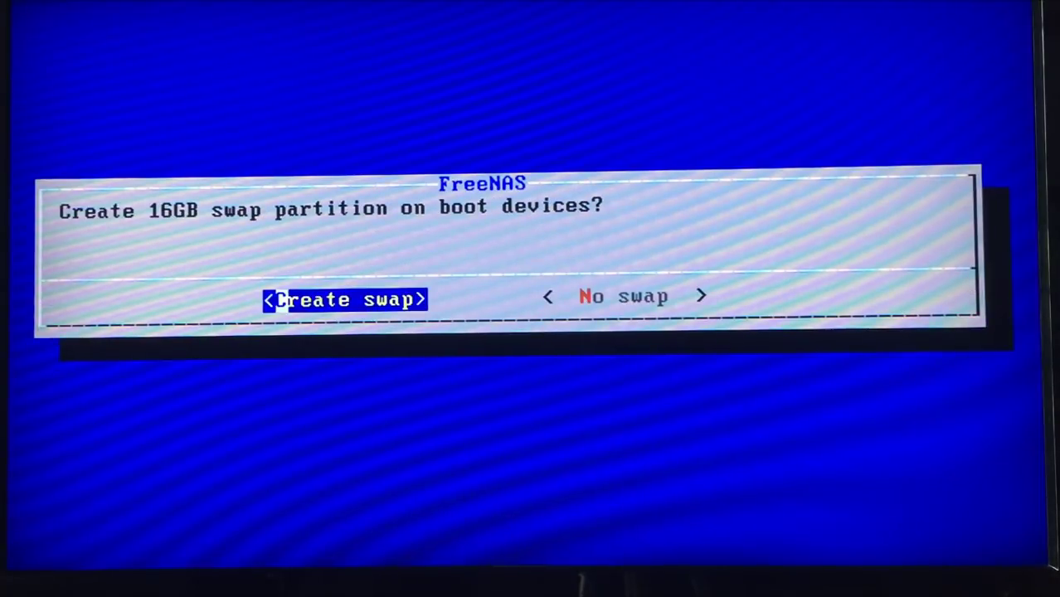
{"action": "key", "text": "Return"}
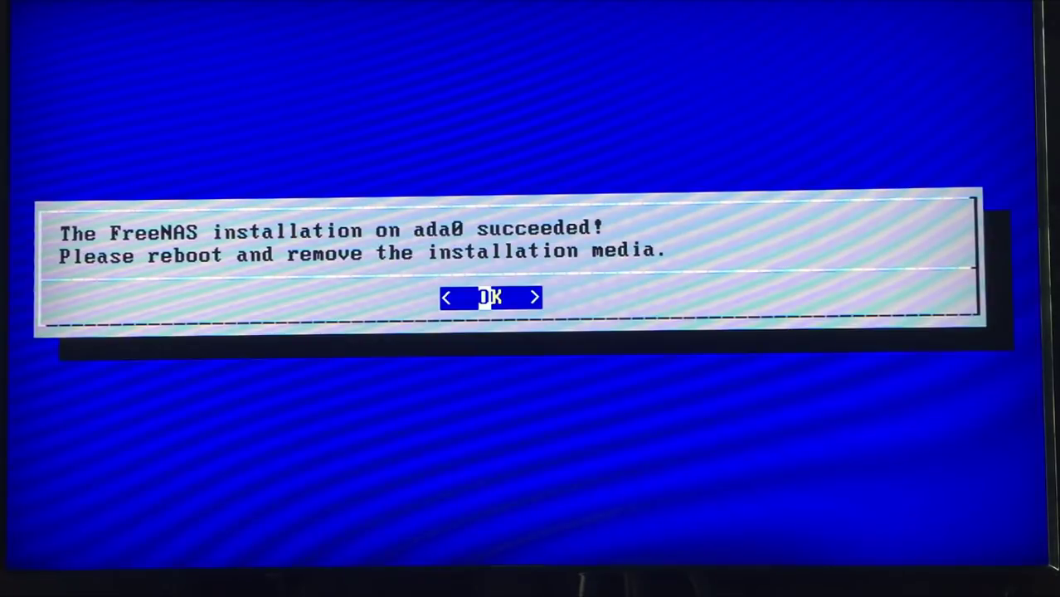
Step: Dismiss the installation-succeeded message and choose 4 Shutdown System from the Console Setup menu
{"action": "key", "text": "Return"}
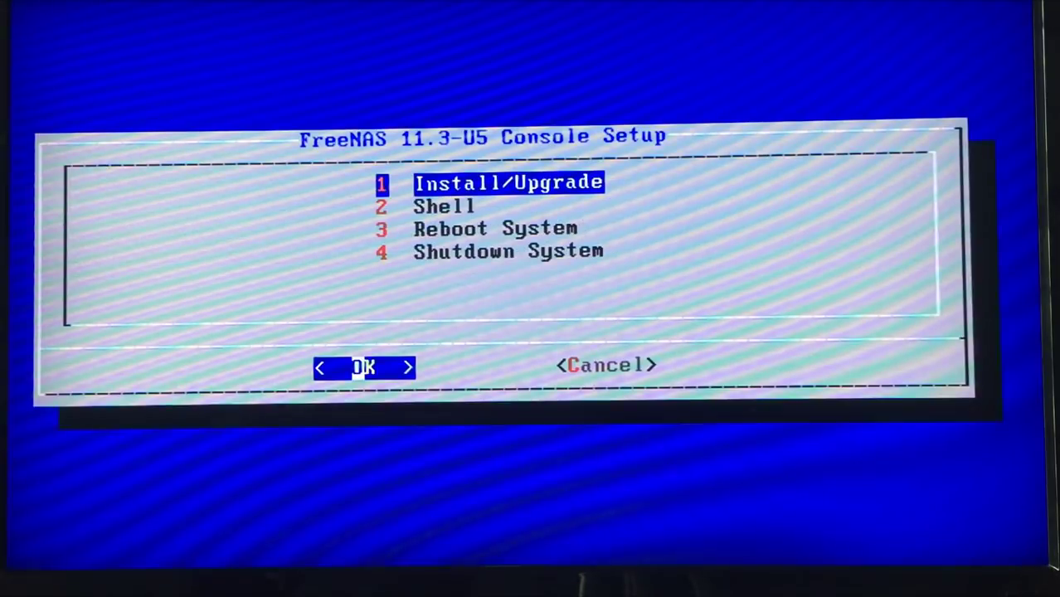
{"action": "key", "text": "Down"}
{"action": "key", "text": "Down"}
{"action": "key", "text": "Down"}
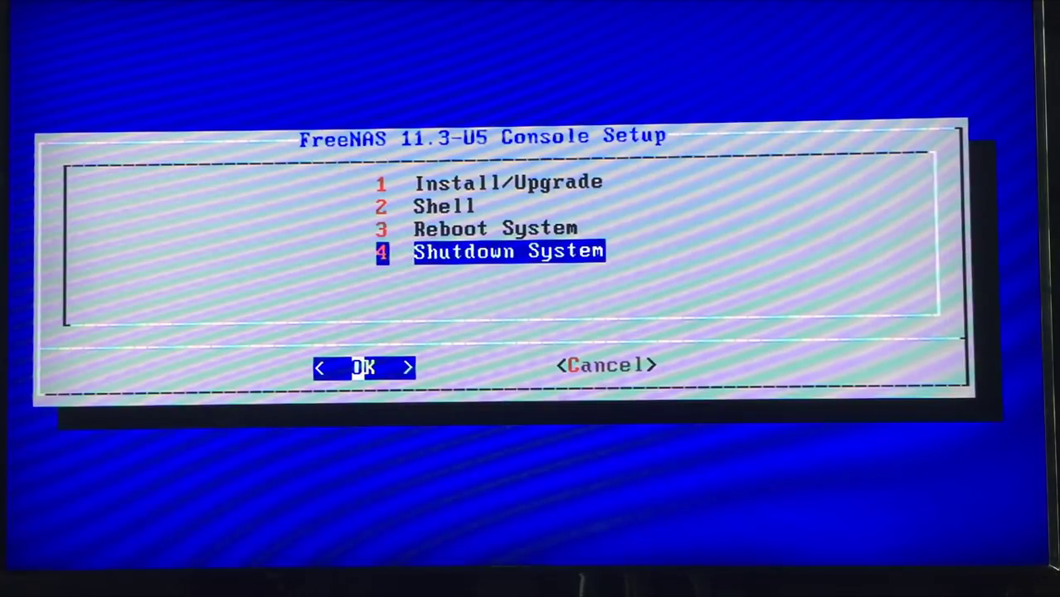
{"action": "key", "text": "Return"}
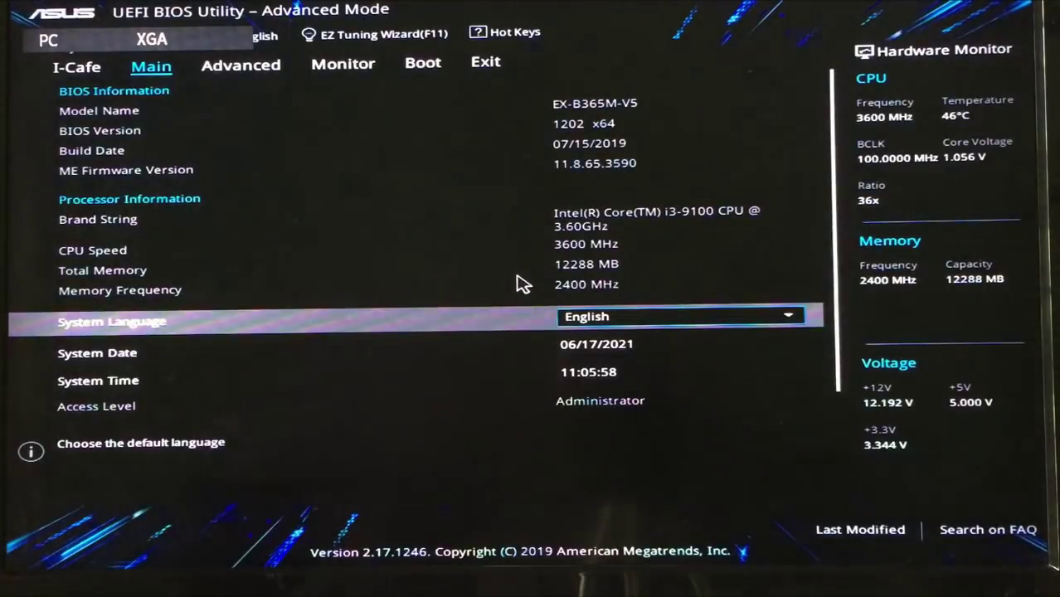
Step: Set Boot Option #1 to SATA6G_1 SAMSUNG on the Boot tab, then Save & Reset with F10
{"action": "key", "text": "Right"}
{"action": "key", "text": "Right"}
{"action": "key", "text": "Right"}
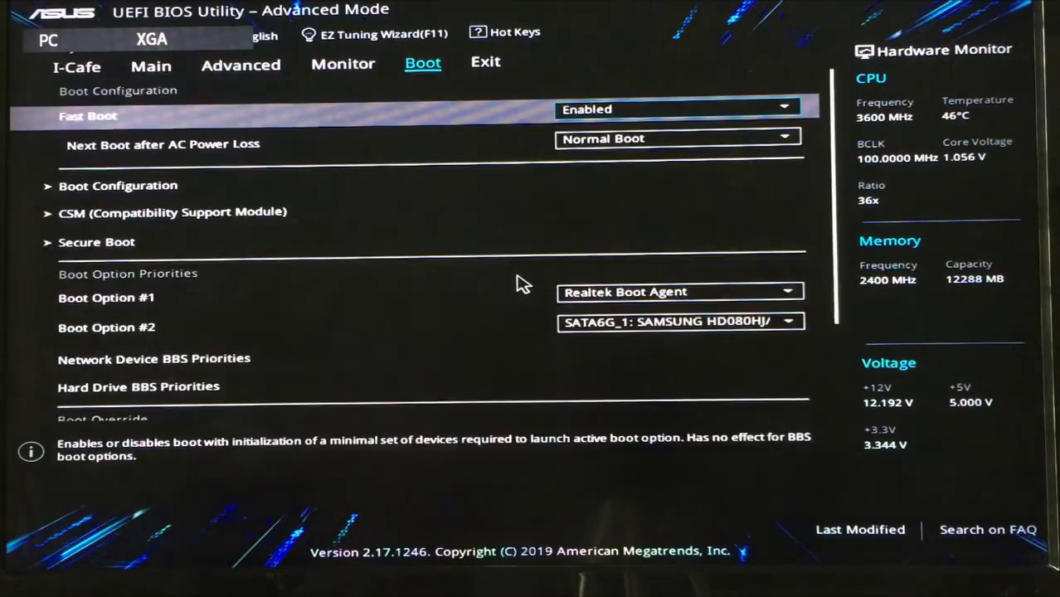
{"action": "key", "text": "Down"}
{"action": "key", "text": "Down"}
{"action": "key", "text": "Down"}
{"action": "key", "text": "Down"}
{"action": "key", "text": "Down"}
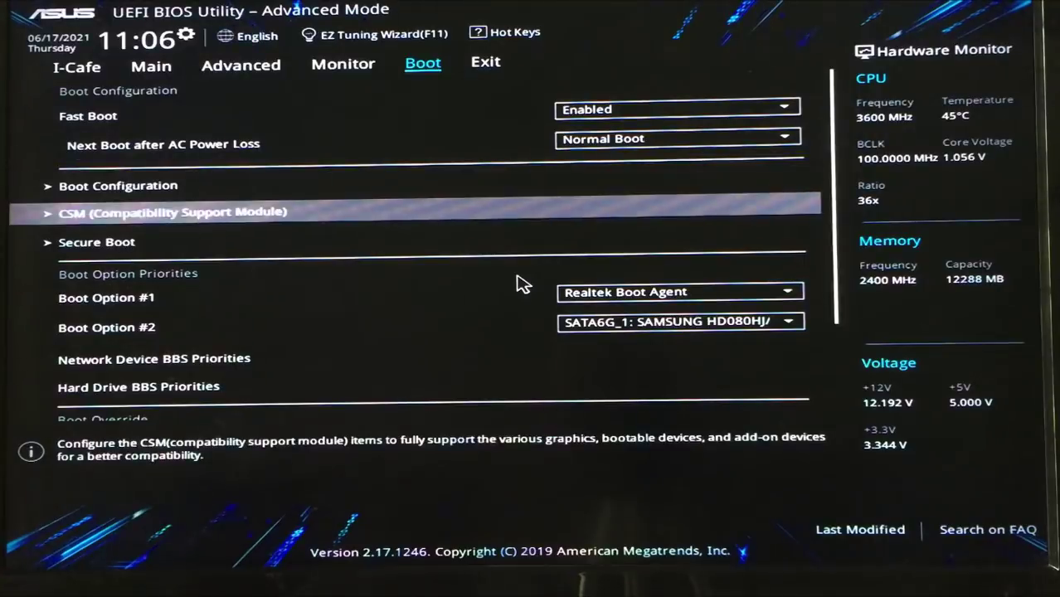
{"action": "key", "text": "Return"}
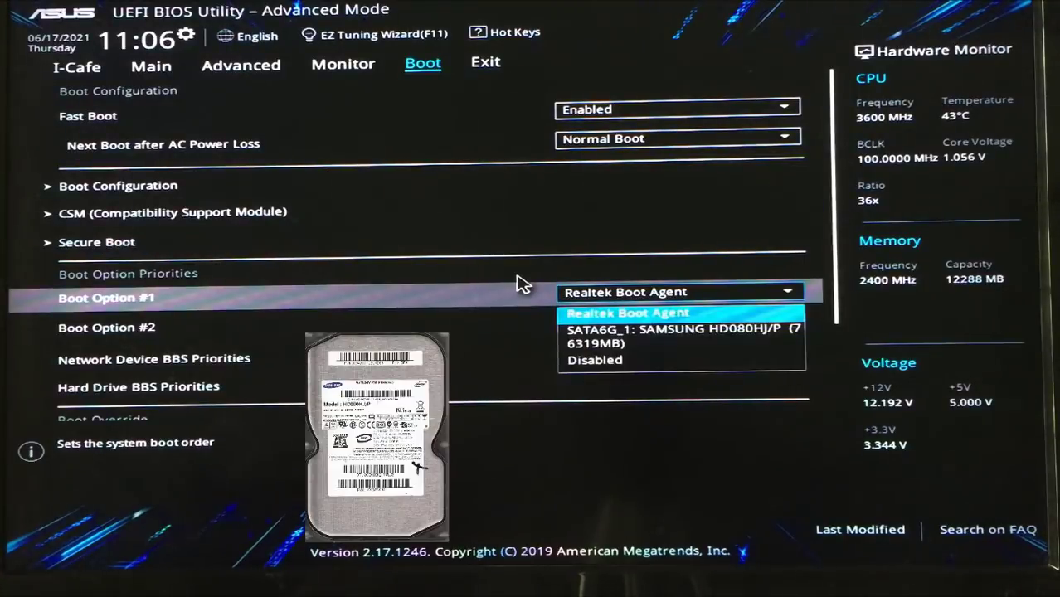
{"action": "key", "text": "Down"}
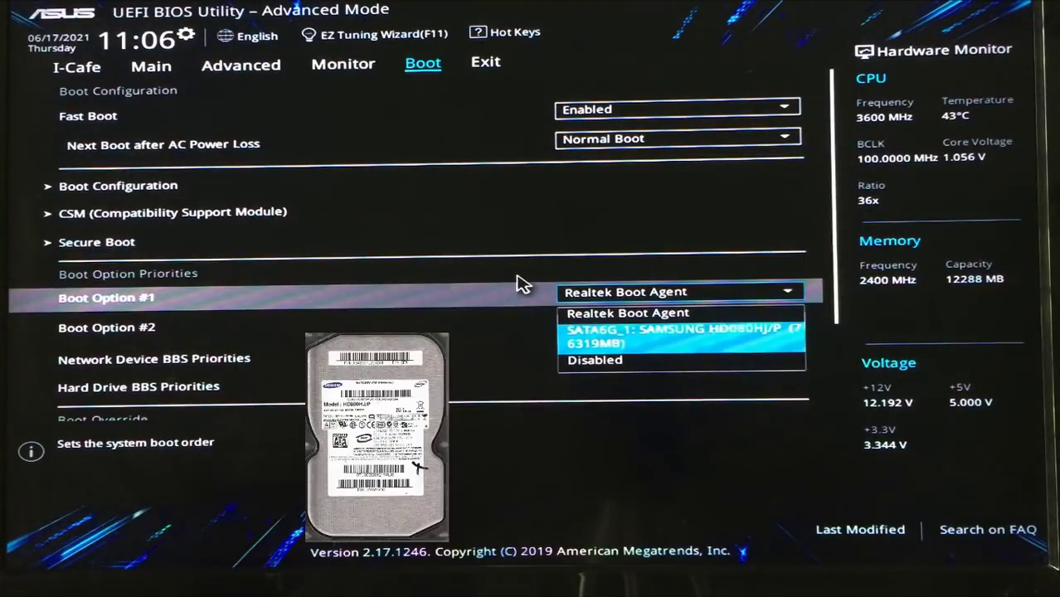
{"action": "key", "text": "Return"}
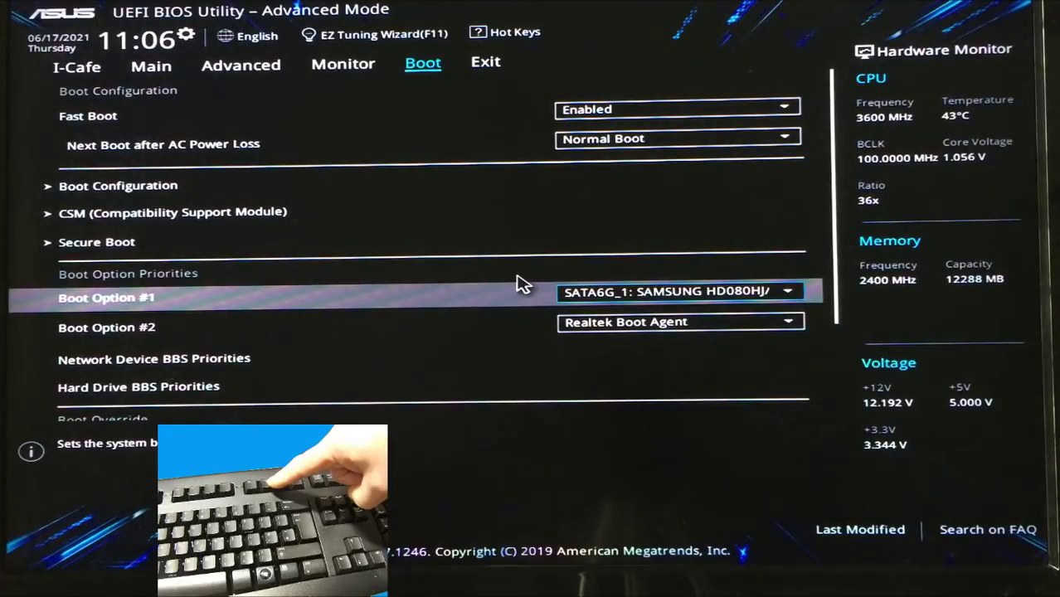
{"action": "key", "text": "F10"}
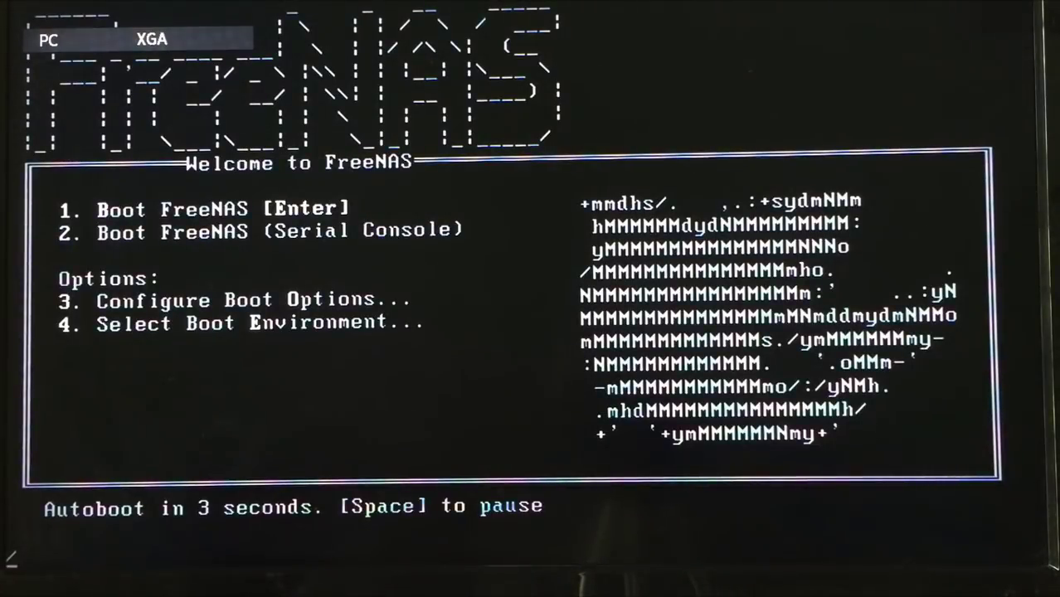
Step: Choose 1. Boot FreeNAS at the welcome menu without waiting for the countdown
{"action": "key", "text": "Return"}
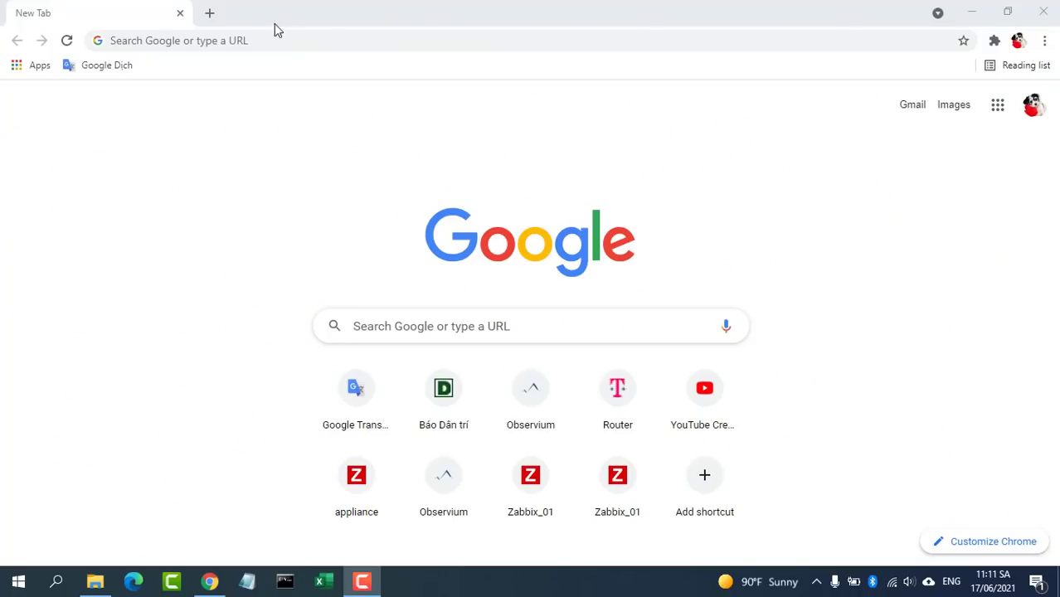
Step: Log in to the FreeNAS web UI at 10.11.32.41 as root without saving the password in Chrome
{"action": "left_click", "coordinate": [272, 37]}
{"action": "type", "text": "10"}
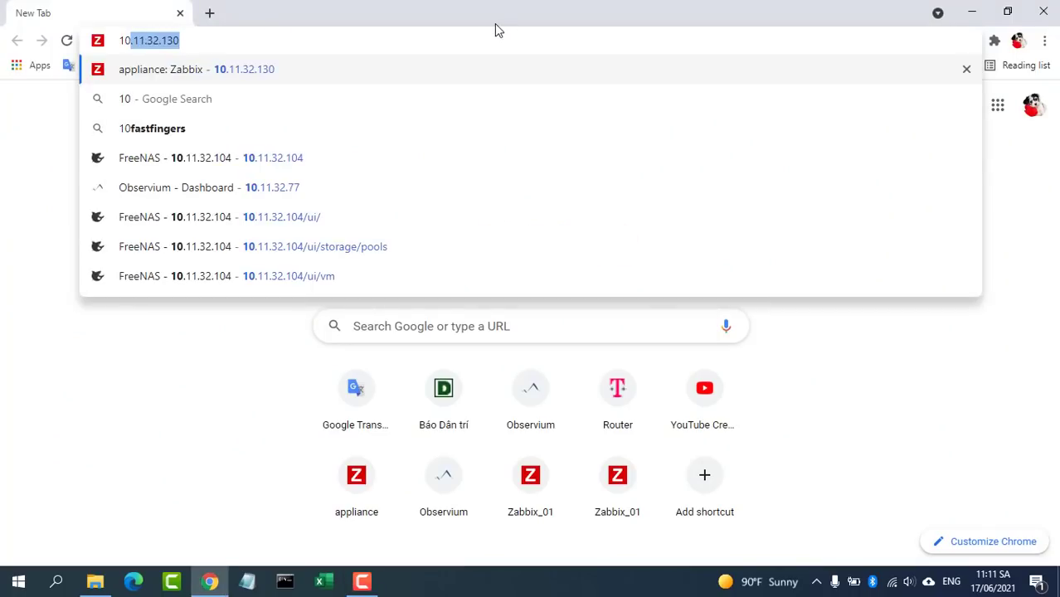
{"action": "type", "text": ".11.32.41"}
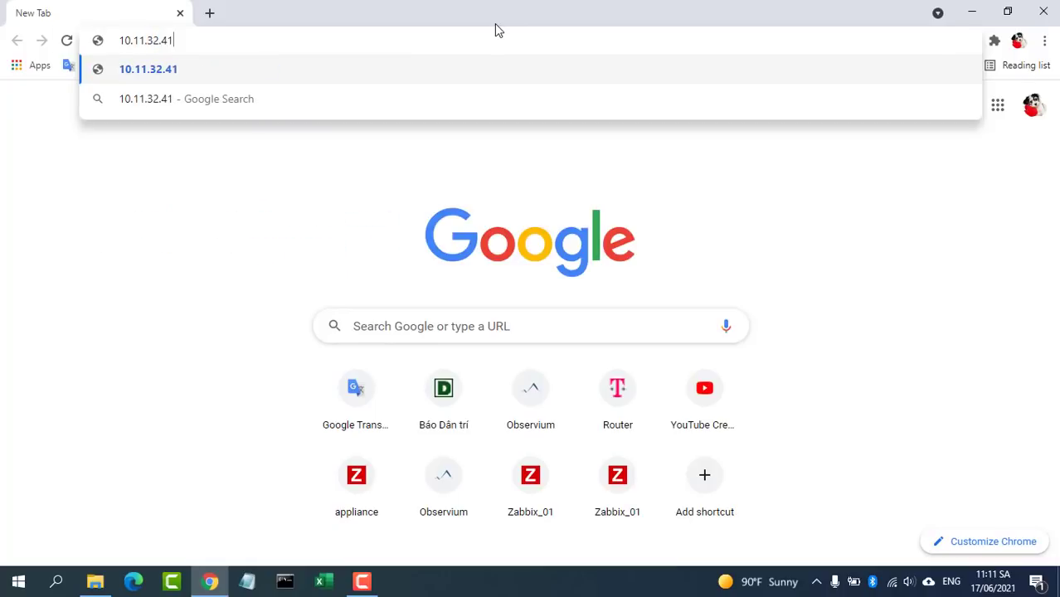
{"action": "key", "text": "Return"}
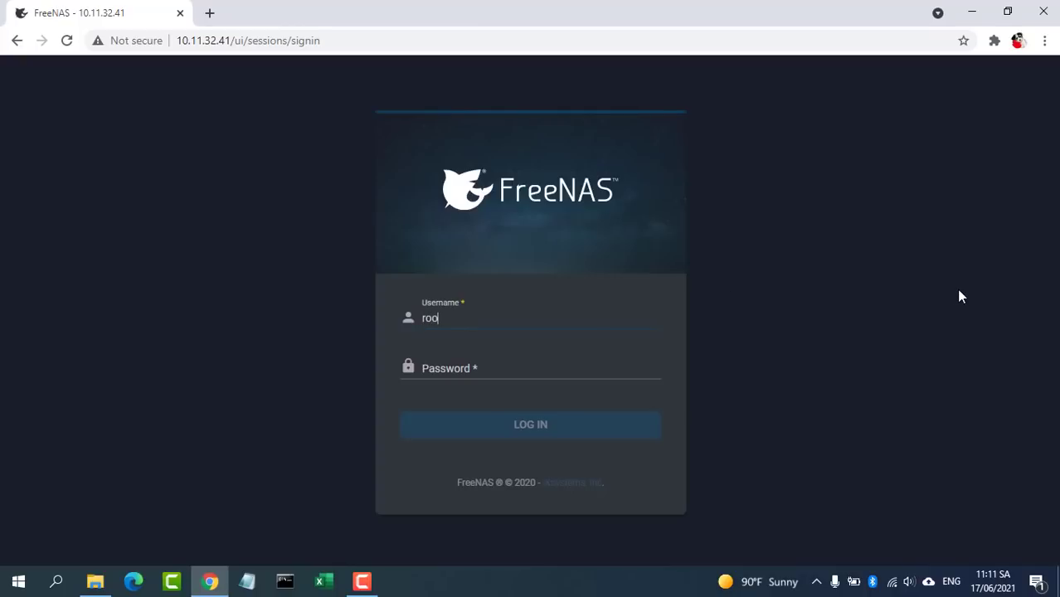
{"action": "key", "text": "Tab"}
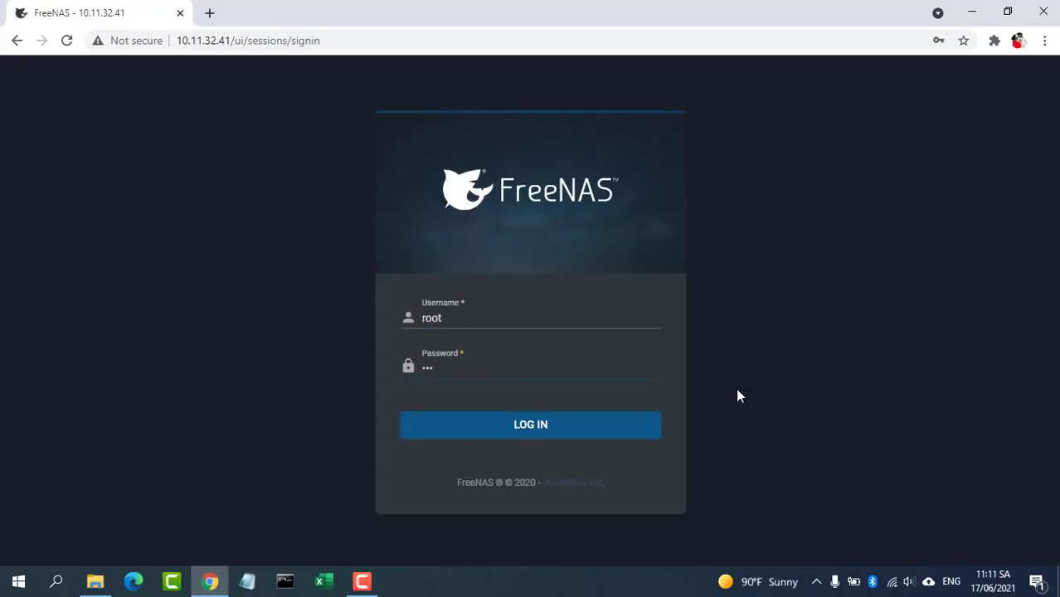
{"action": "left_click", "coordinate": [531, 425]}
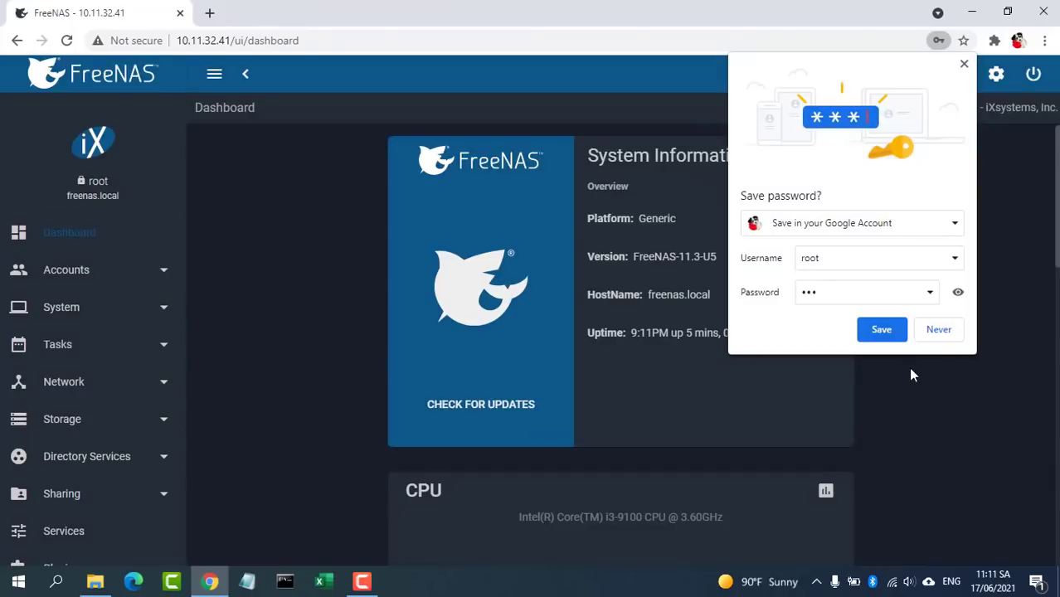
{"action": "left_click", "coordinate": [939, 330]}
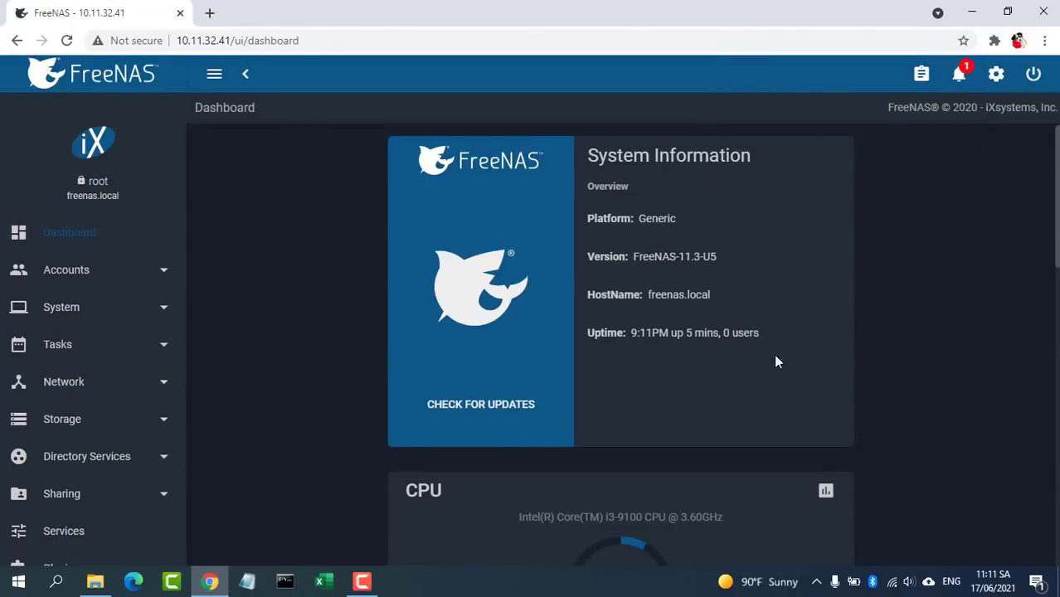
Step: Start creating a new pool named mypool from Storage > Pools
{"action": "left_click", "coordinate": [71, 427]}
{"action": "left_click", "coordinate": [70, 466]}
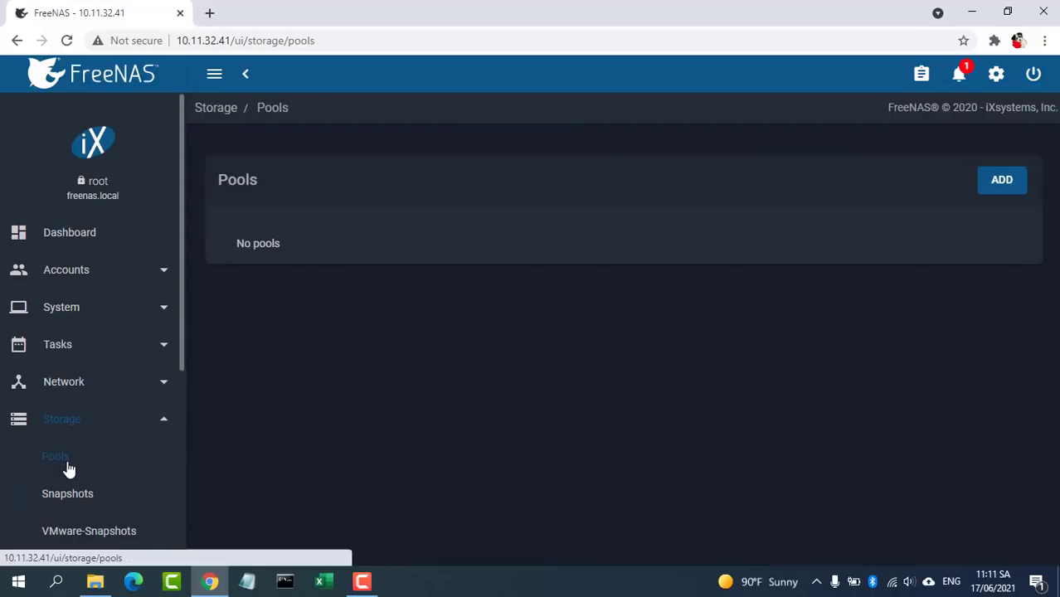
{"action": "left_click", "coordinate": [1011, 189]}
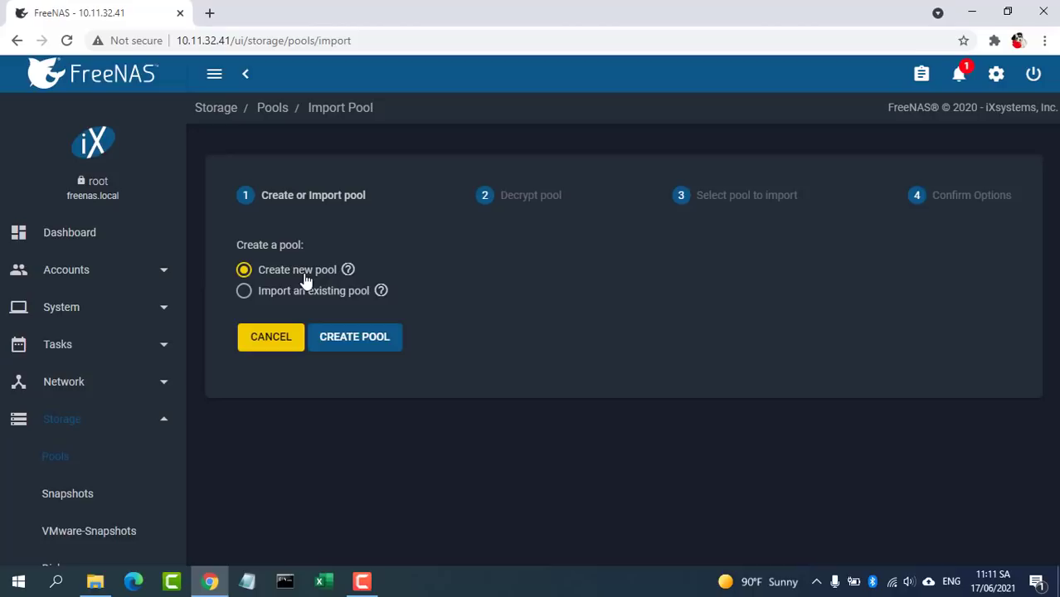
{"action": "left_click", "coordinate": [357, 344]}
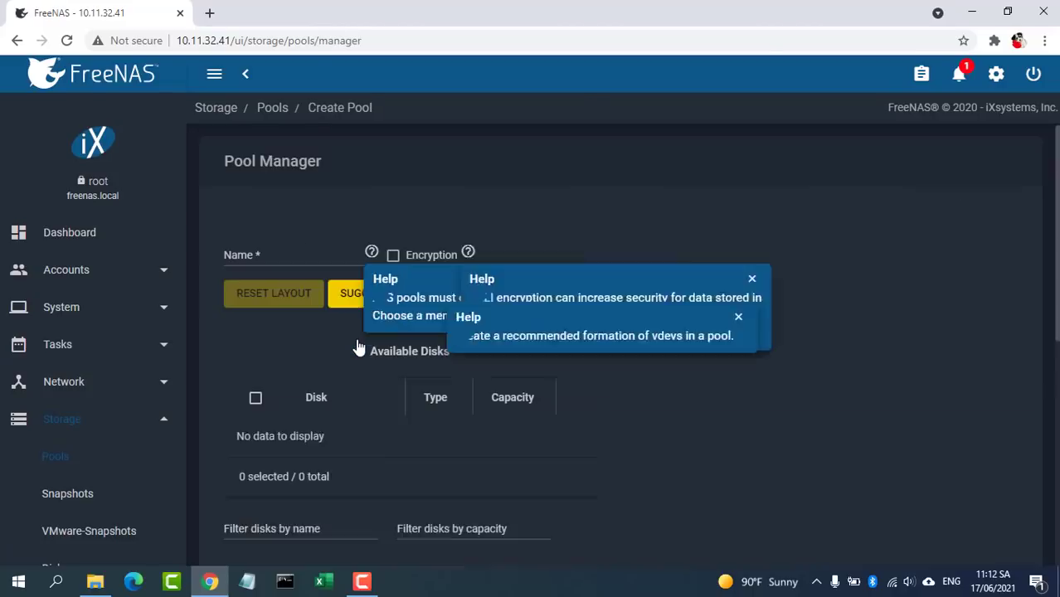
{"action": "left_click", "coordinate": [294, 254]}
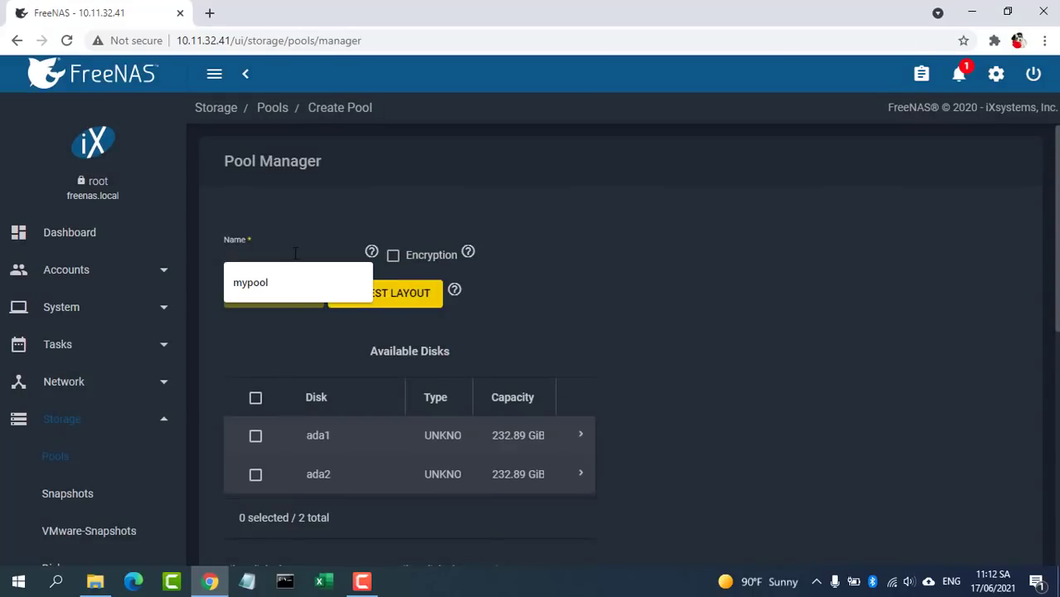
{"action": "left_click", "coordinate": [285, 279]}
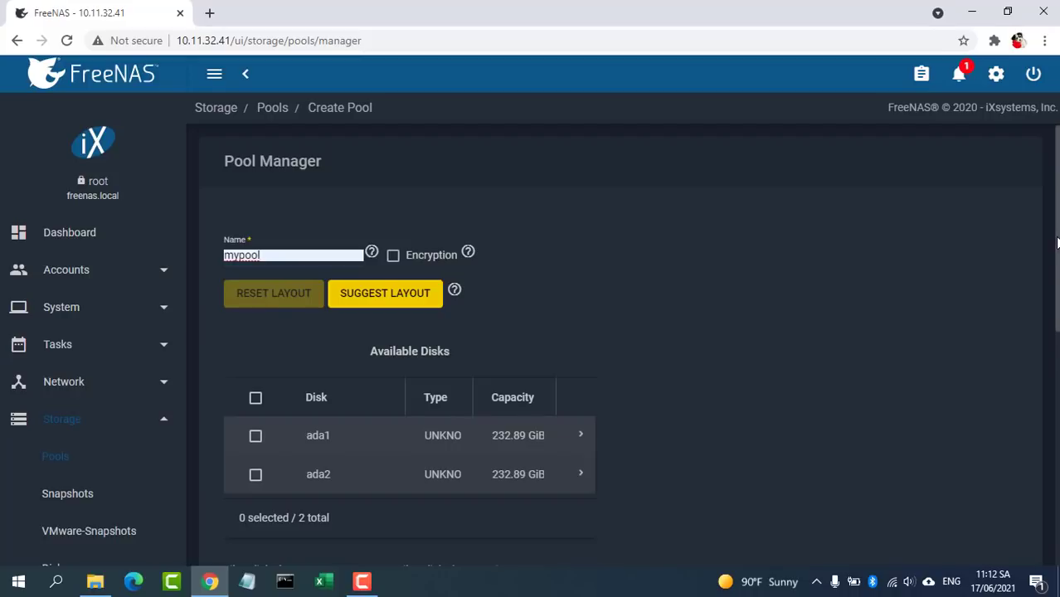
Step: Put disks ada1 and ada2 in a Mirror data vdev and create the pool, accepting disk erasure
{"action": "scroll", "coordinate": [1057, 242], "scroll_direction": "down", "scroll_amount": 1}
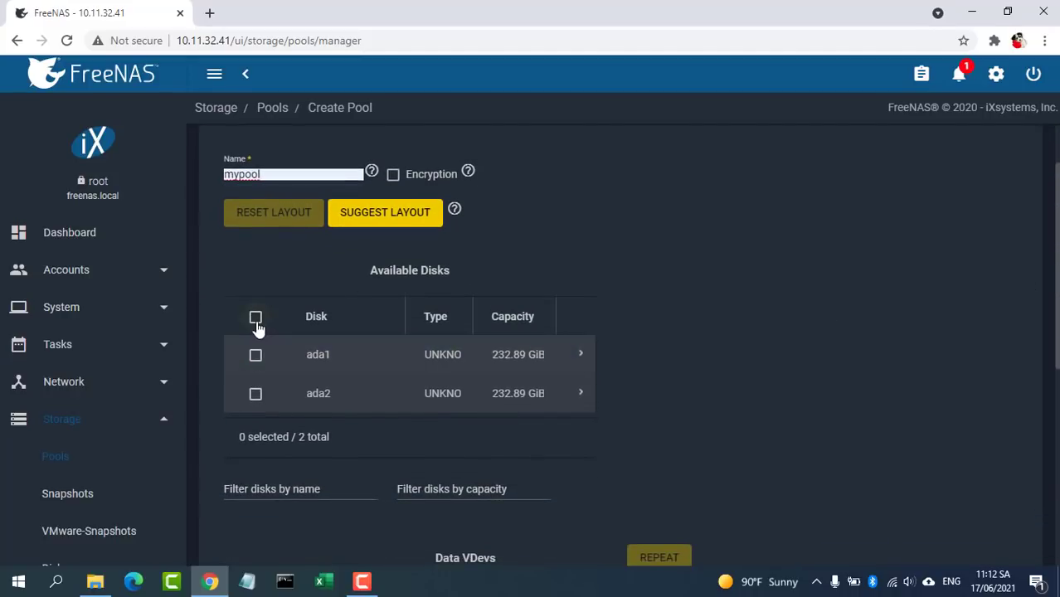
{"action": "left_click", "coordinate": [255, 318]}
{"action": "scroll", "coordinate": [1049, 379], "scroll_direction": "down", "scroll_amount": 3}
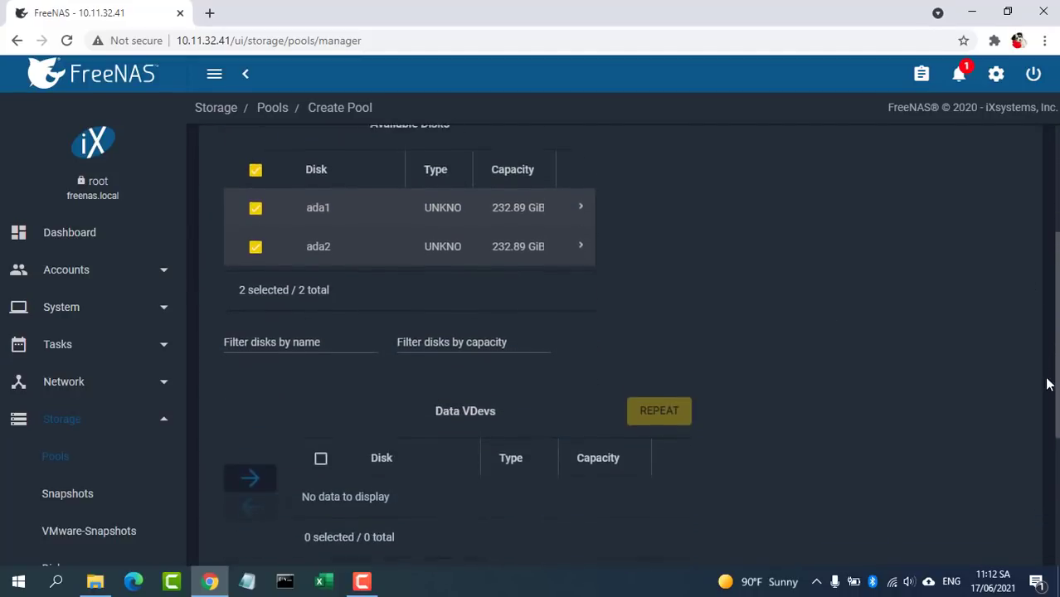
{"action": "left_click", "coordinate": [237, 428]}
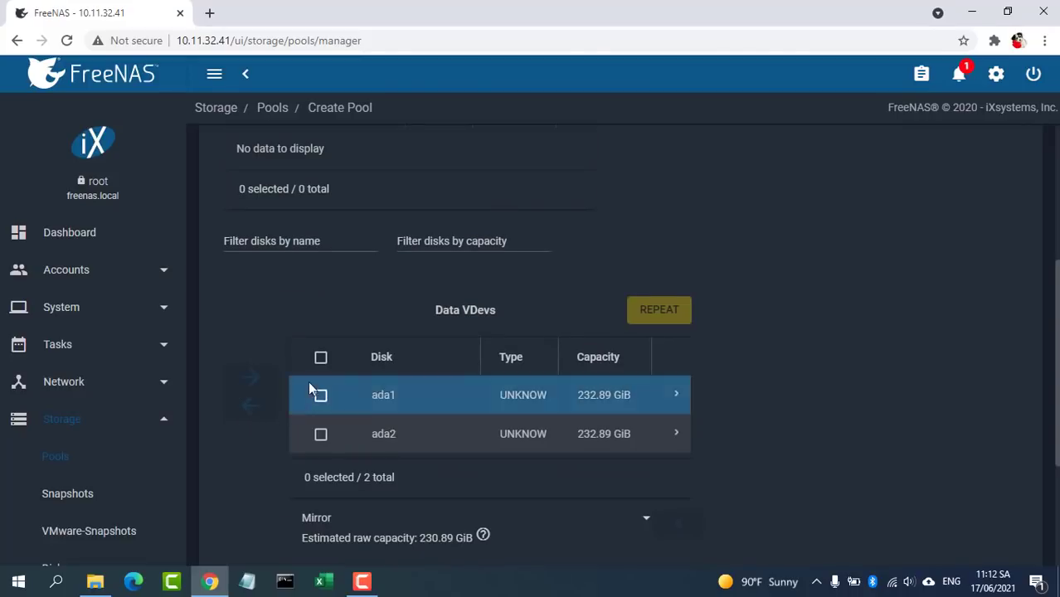
{"action": "left_click", "coordinate": [321, 358]}
{"action": "scroll", "coordinate": [570, 411], "scroll_direction": "down", "scroll_amount": 2}
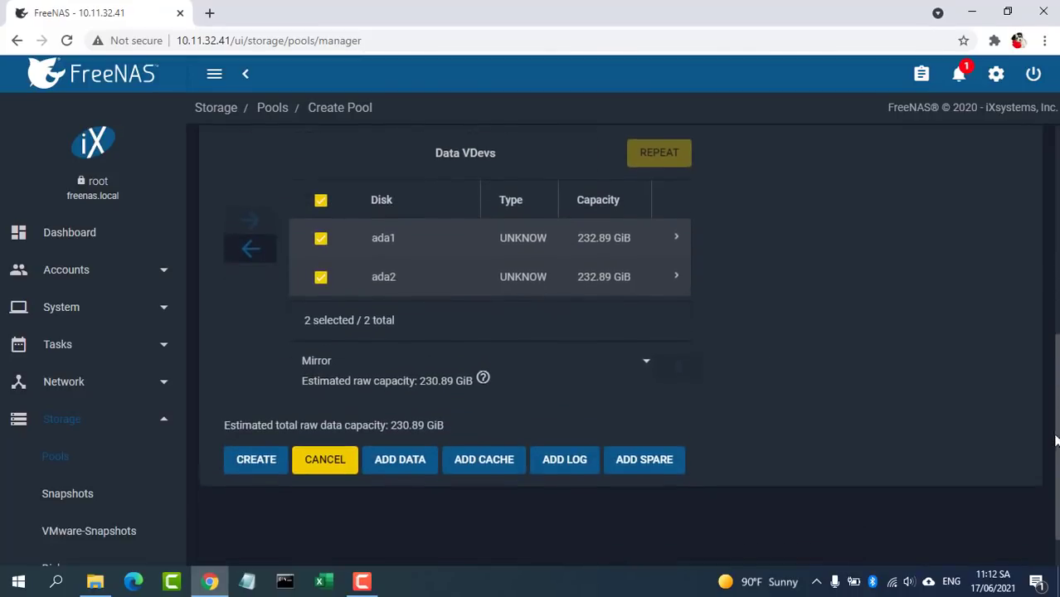
{"action": "left_click", "coordinate": [648, 343]}
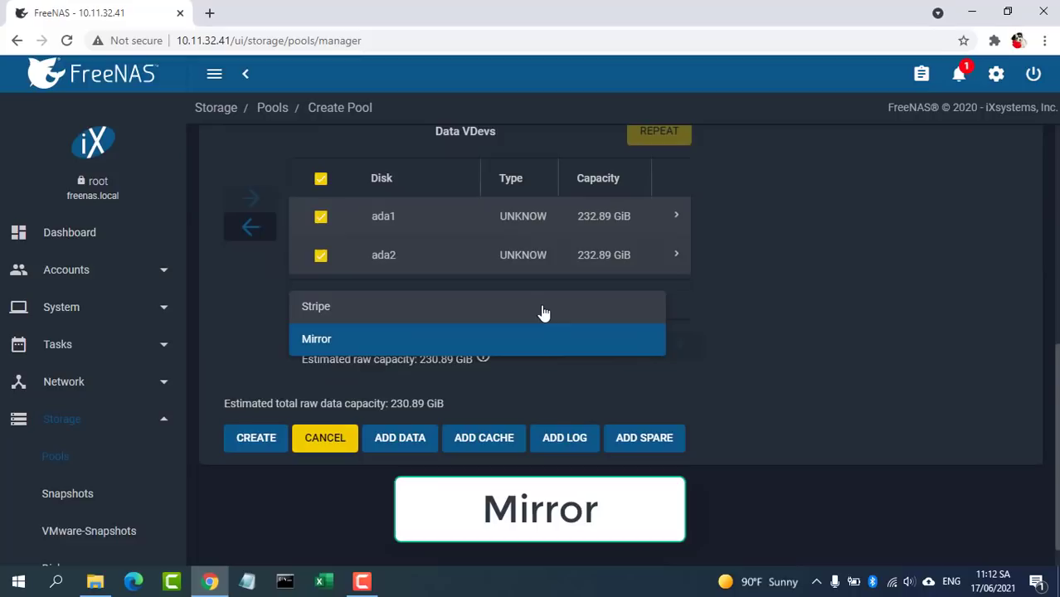
{"action": "left_click", "coordinate": [447, 348]}
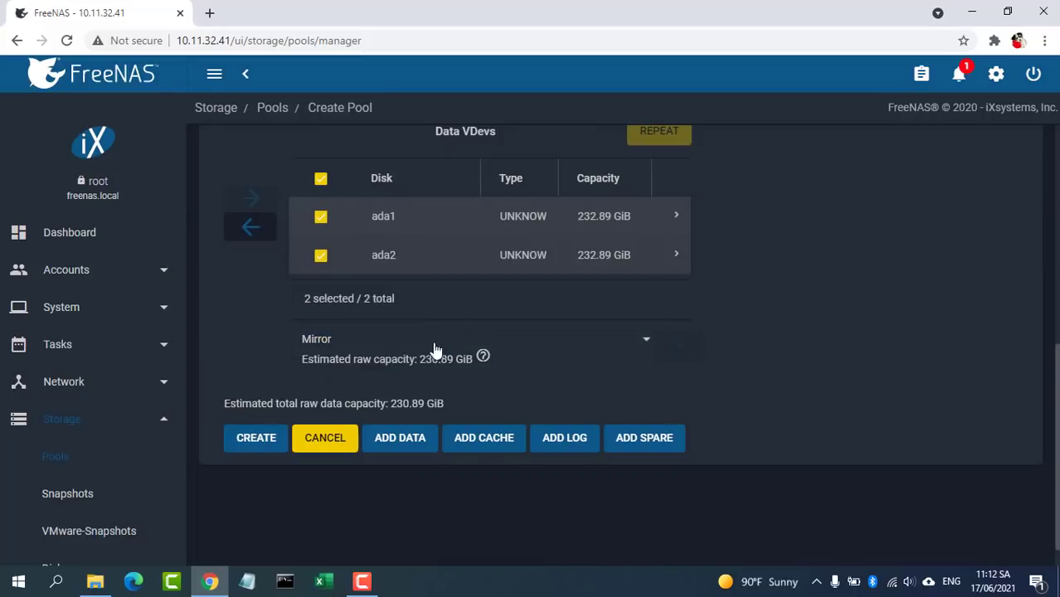
{"action": "left_click", "coordinate": [259, 443]}
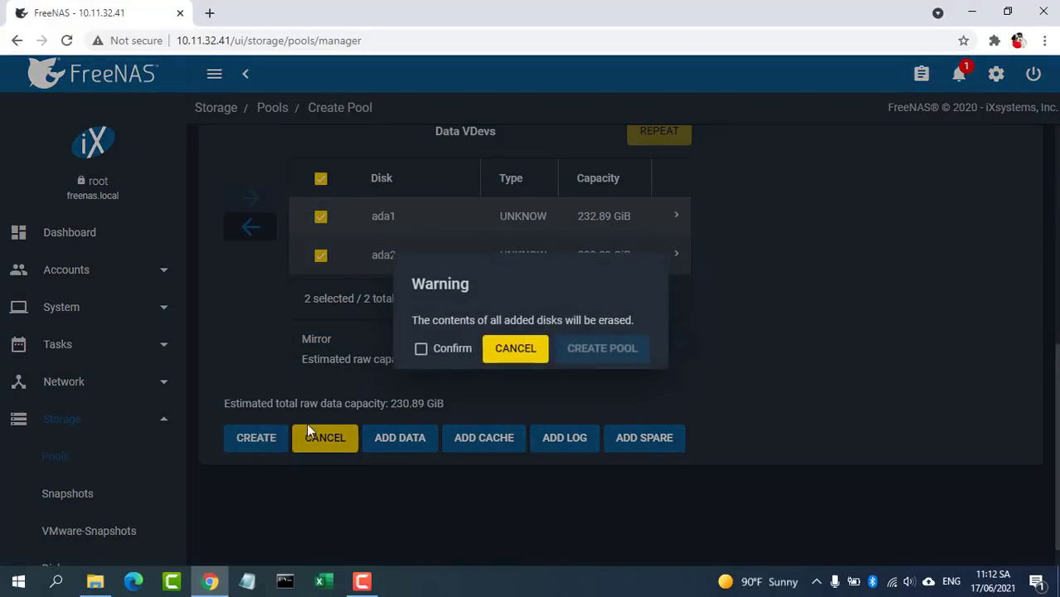
{"action": "left_click", "coordinate": [449, 351]}
{"action": "left_click", "coordinate": [593, 352]}
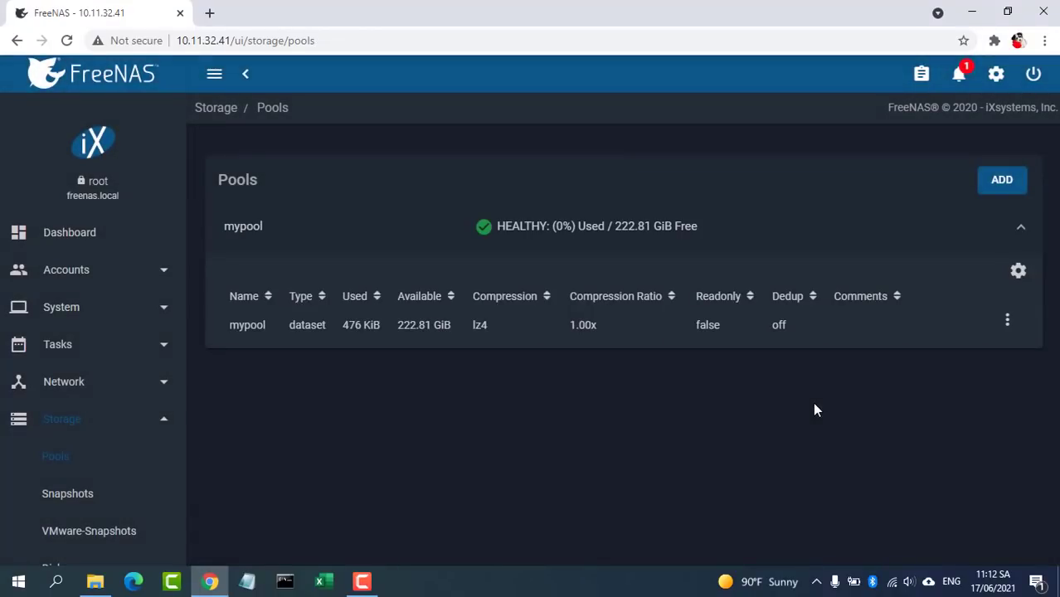
Step: Use mypool's actions menu to add and save a dataset named HomeData
{"action": "left_click", "coordinate": [528, 329]}
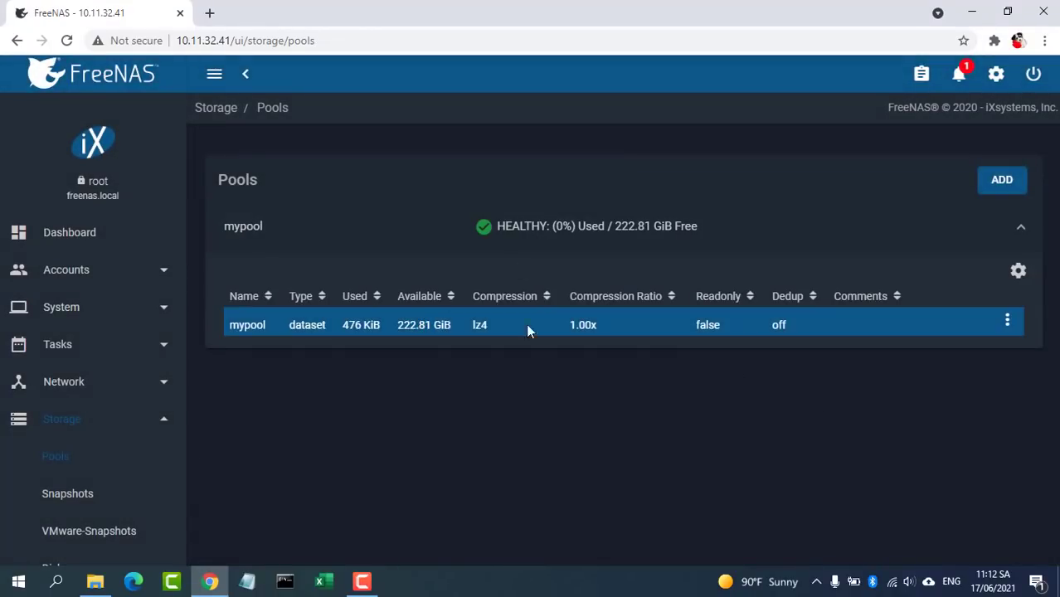
{"action": "left_click", "coordinate": [1007, 324]}
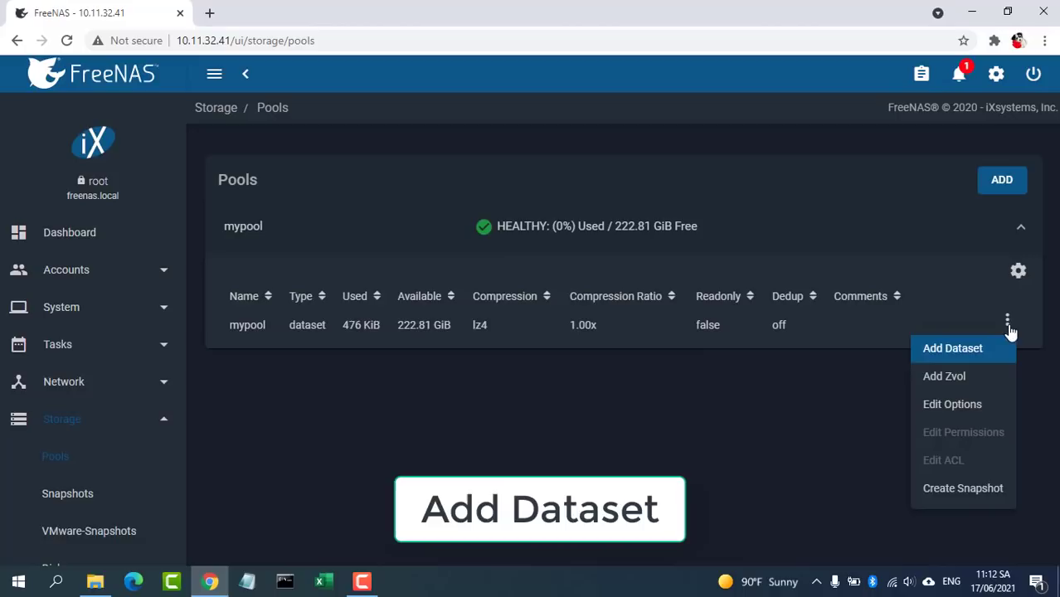
{"action": "left_click", "coordinate": [980, 352]}
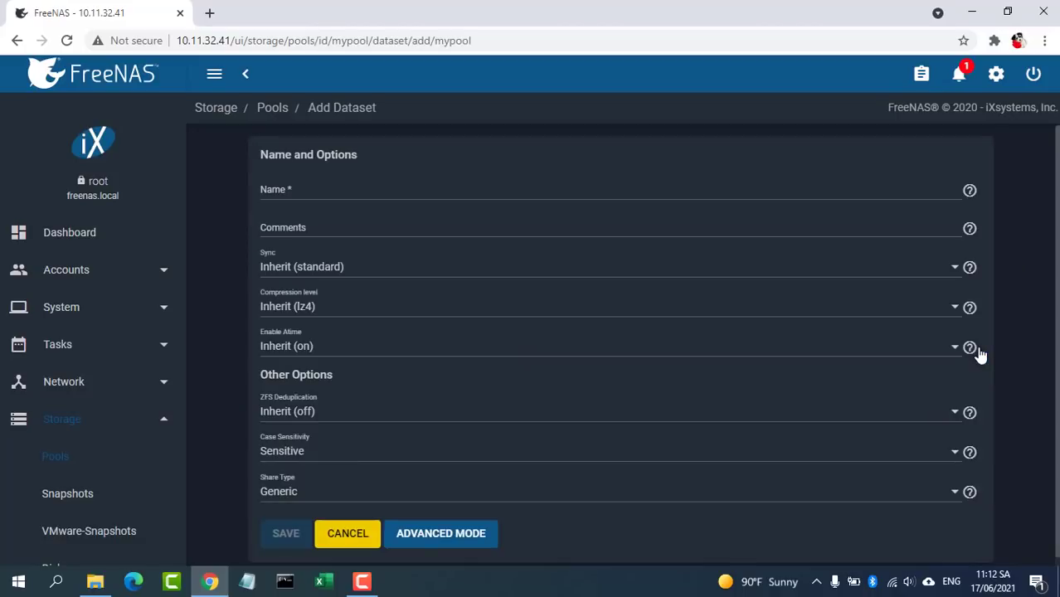
{"action": "left_click", "coordinate": [441, 193]}
{"action": "type", "text": "HomeData"}
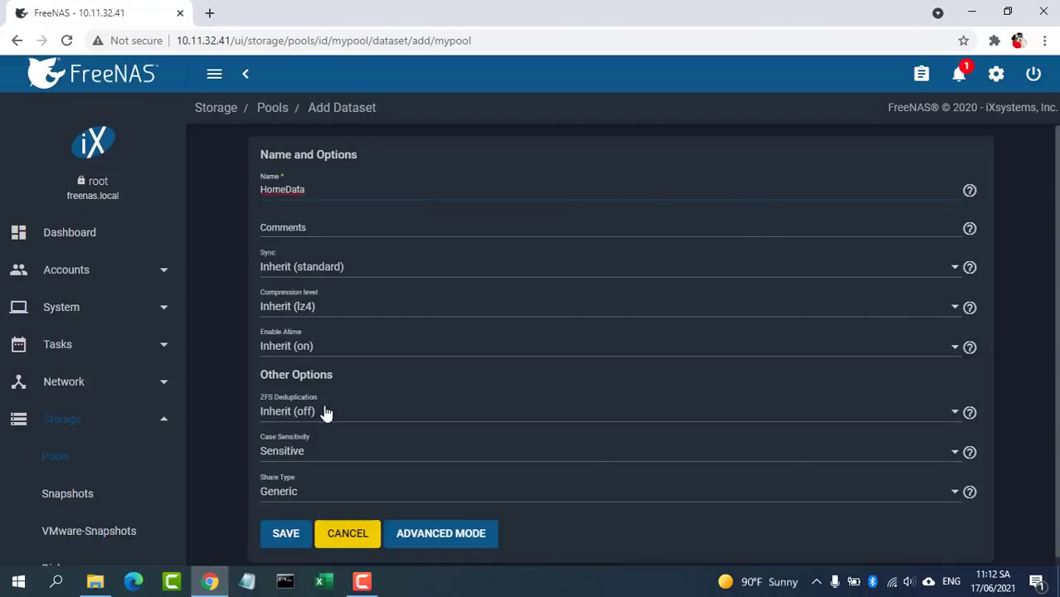
{"action": "left_click", "coordinate": [286, 535]}
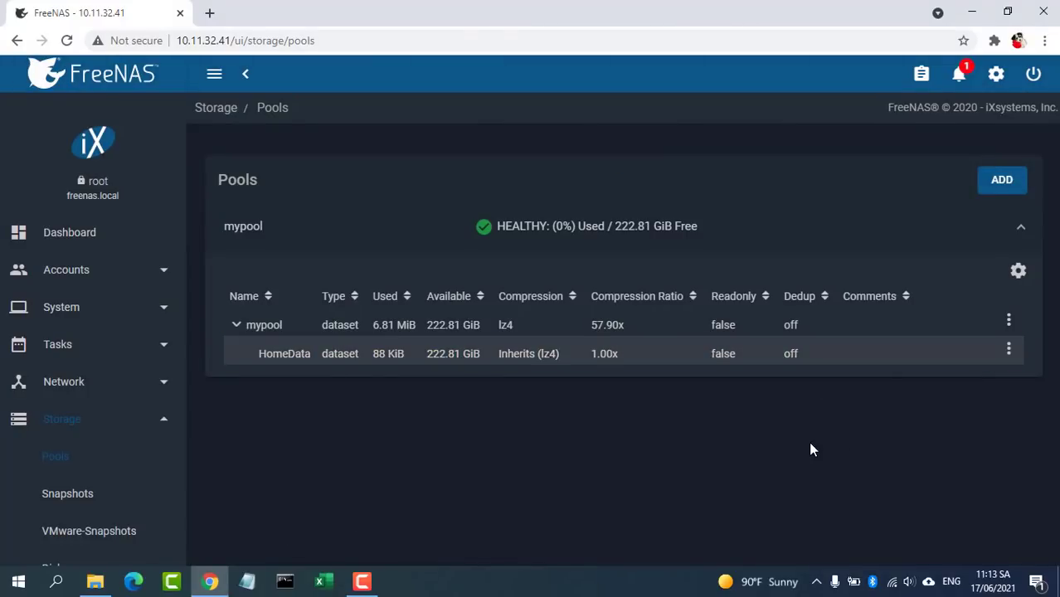
Step: Add a new user with full name netvn and enter and confirm its password
{"action": "left_click", "coordinate": [85, 271]}
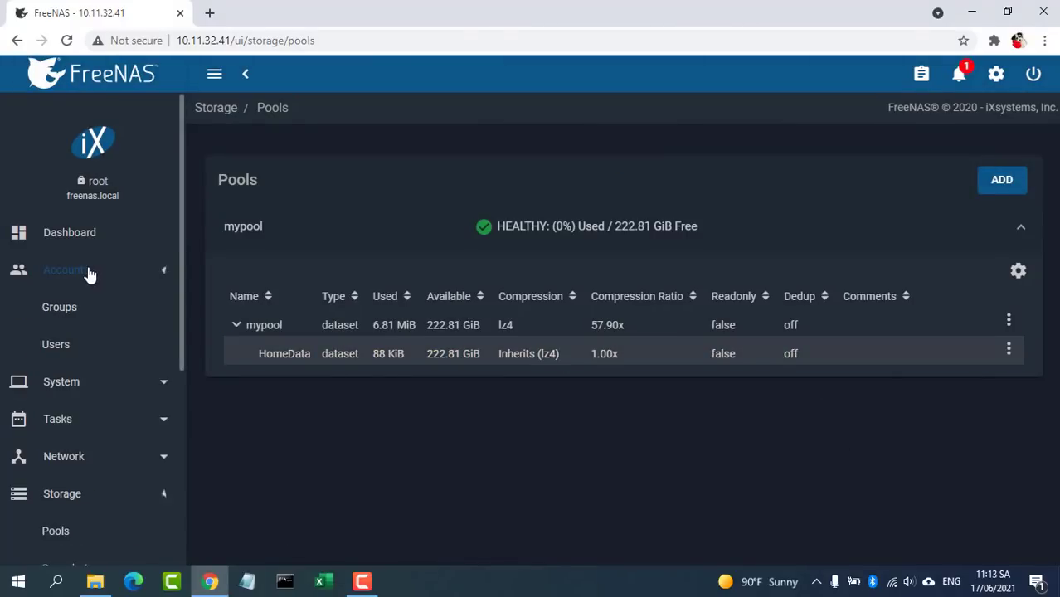
{"action": "left_click", "coordinate": [66, 348]}
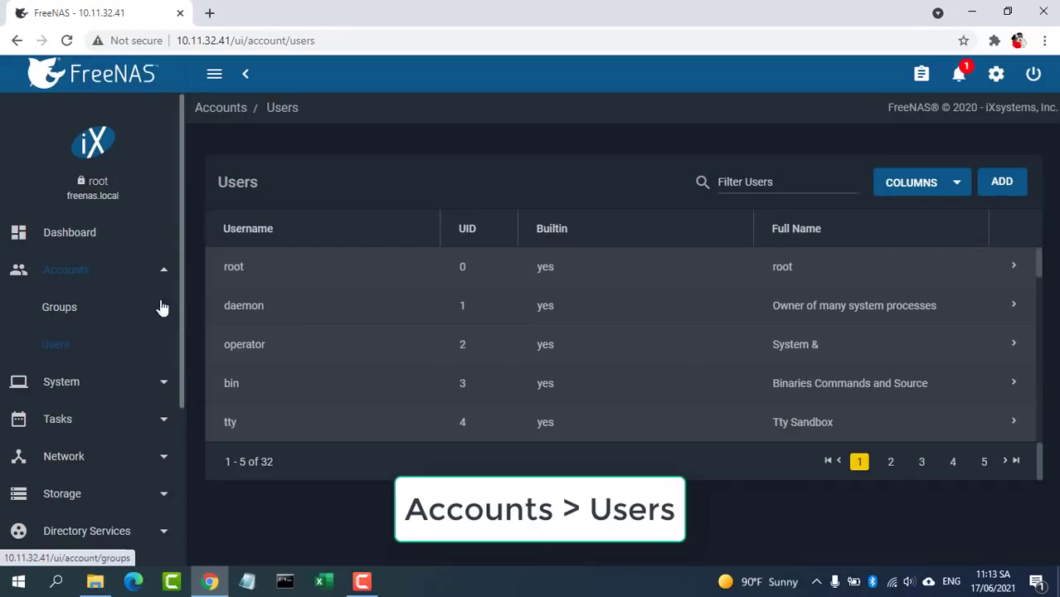
{"action": "left_click", "coordinate": [1000, 184]}
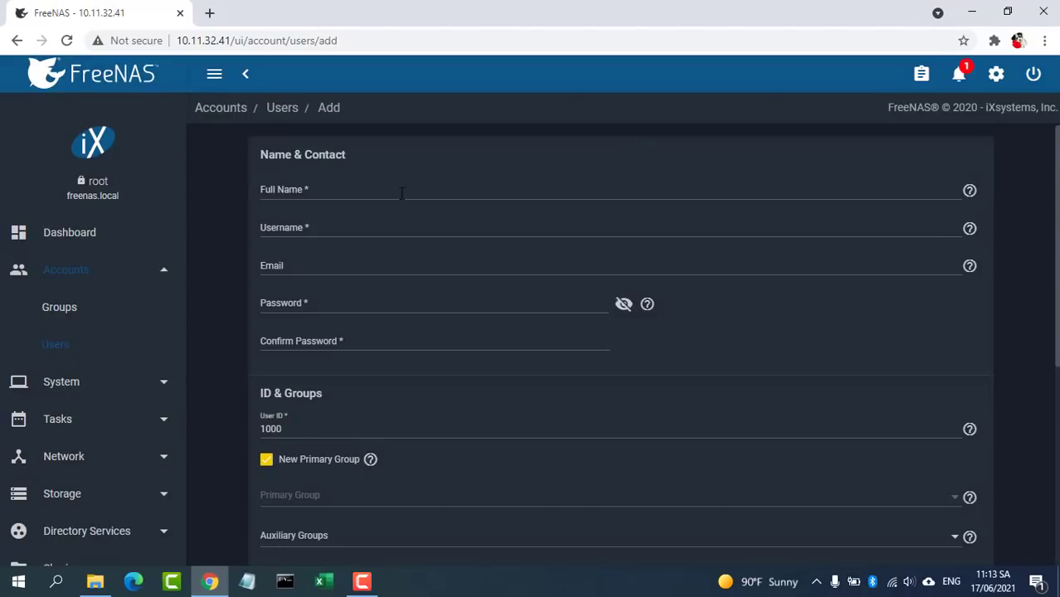
{"action": "left_click", "coordinate": [402, 192]}
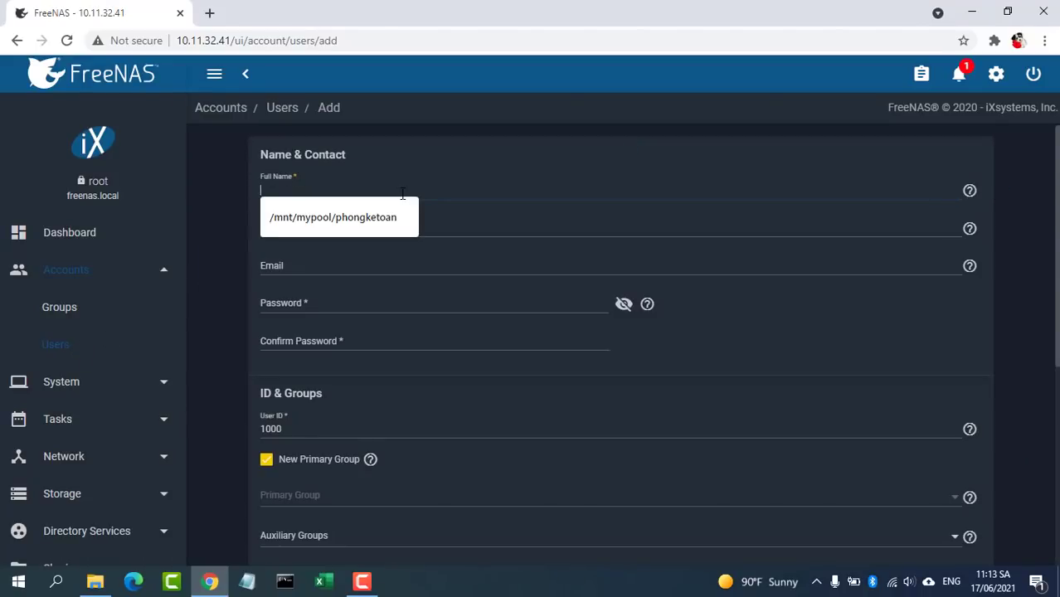
{"action": "type", "text": "netvn"}
{"action": "key", "text": "Tab"}
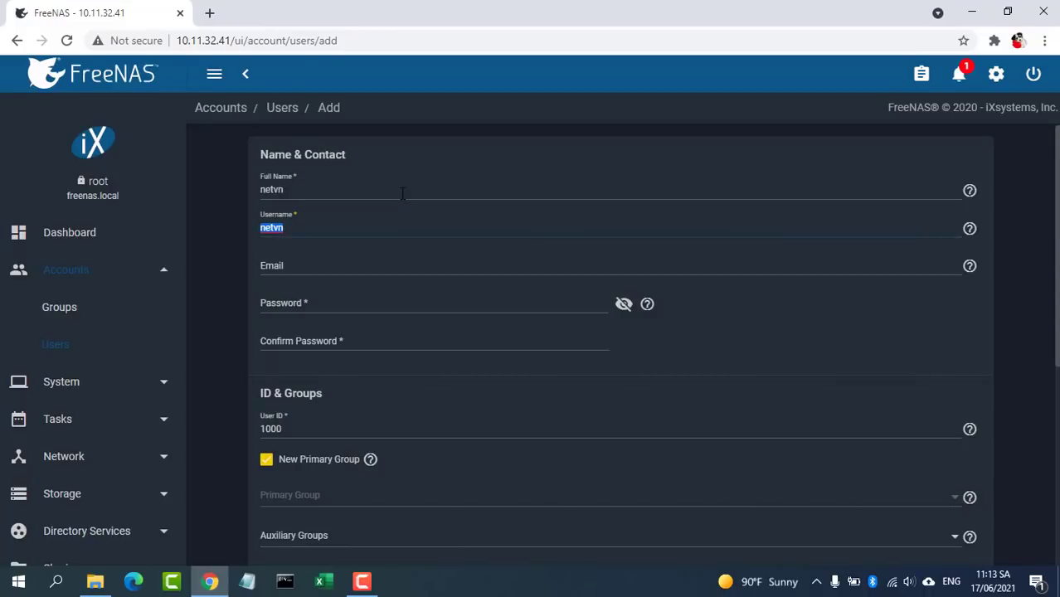
{"action": "left_click", "coordinate": [320, 308]}
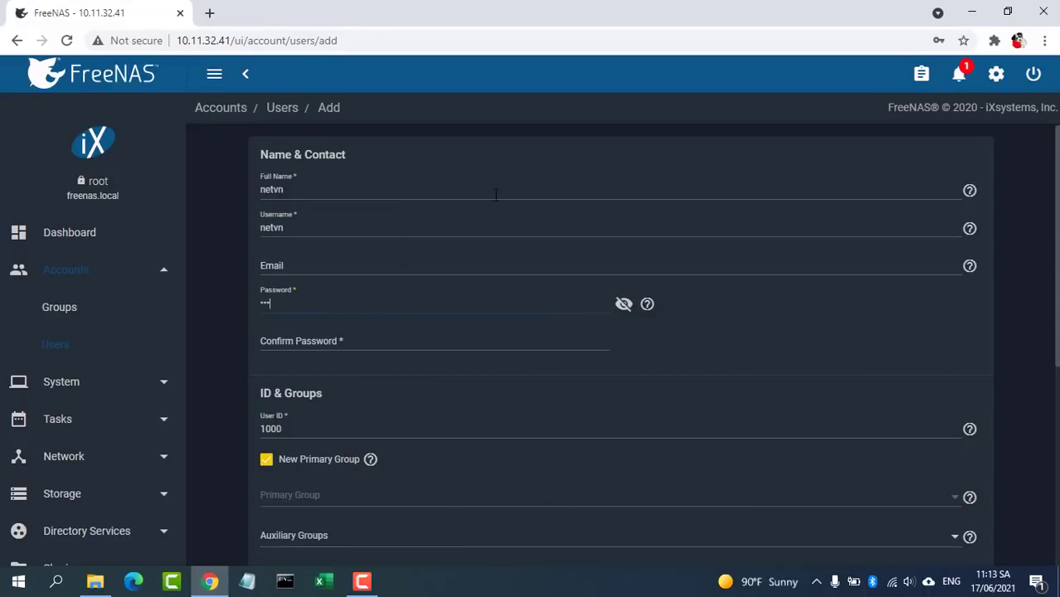
{"action": "key", "text": "Tab"}
{"action": "key", "text": "Tab"}
{"action": "type", "text": "123"}
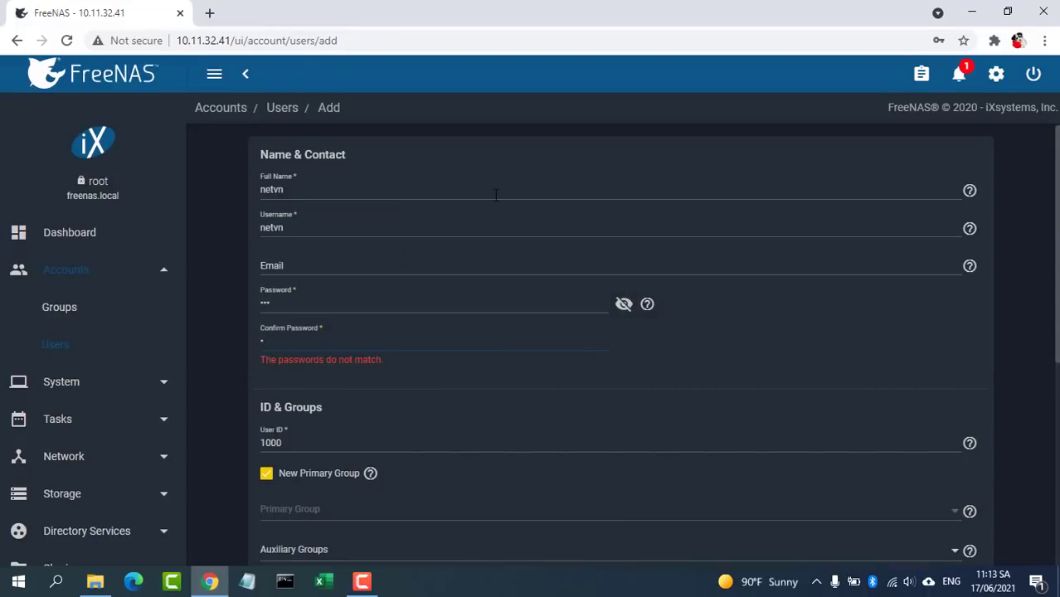
Step: Give Group and Other write permission on the home directory and save the user
{"action": "scroll", "coordinate": [1057, 262], "scroll_direction": "down", "scroll_amount": 4}
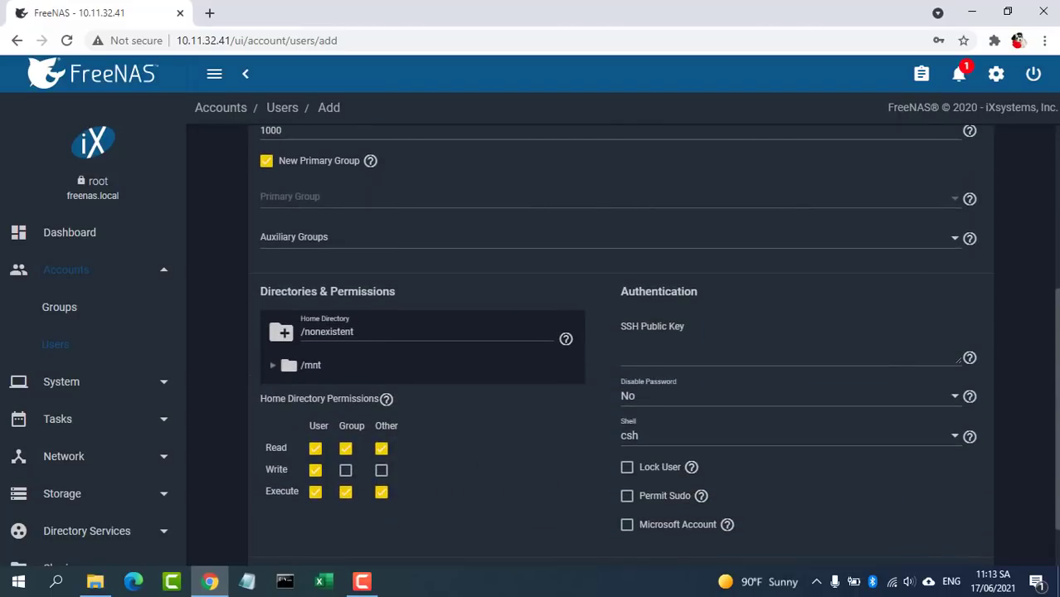
{"action": "scroll", "coordinate": [1057, 262], "scroll_direction": "down", "scroll_amount": 1}
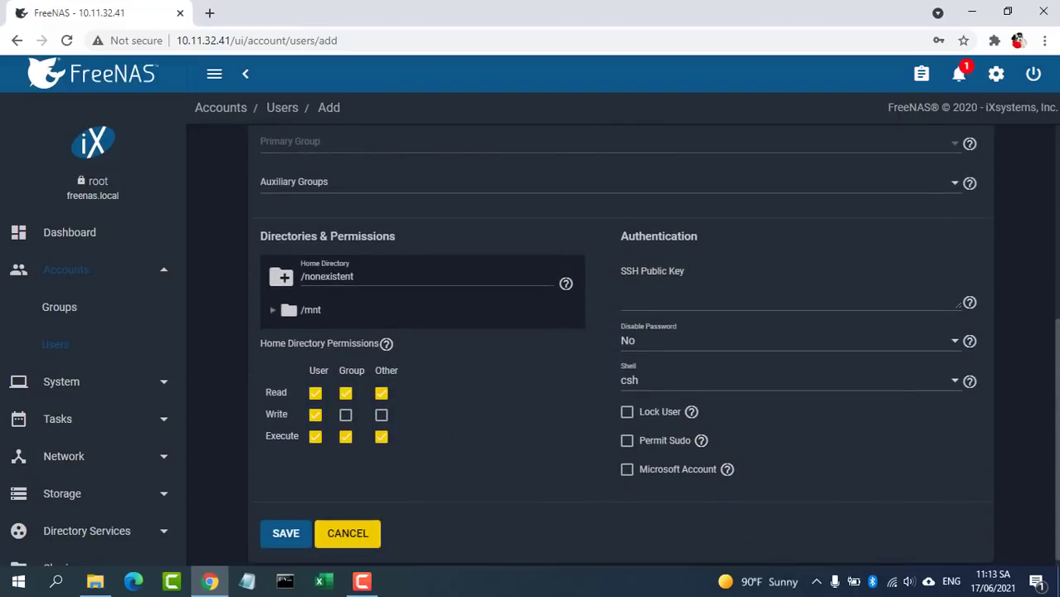
{"action": "left_click", "coordinate": [345, 414]}
{"action": "left_click", "coordinate": [381, 415]}
{"action": "left_click", "coordinate": [286, 535]}
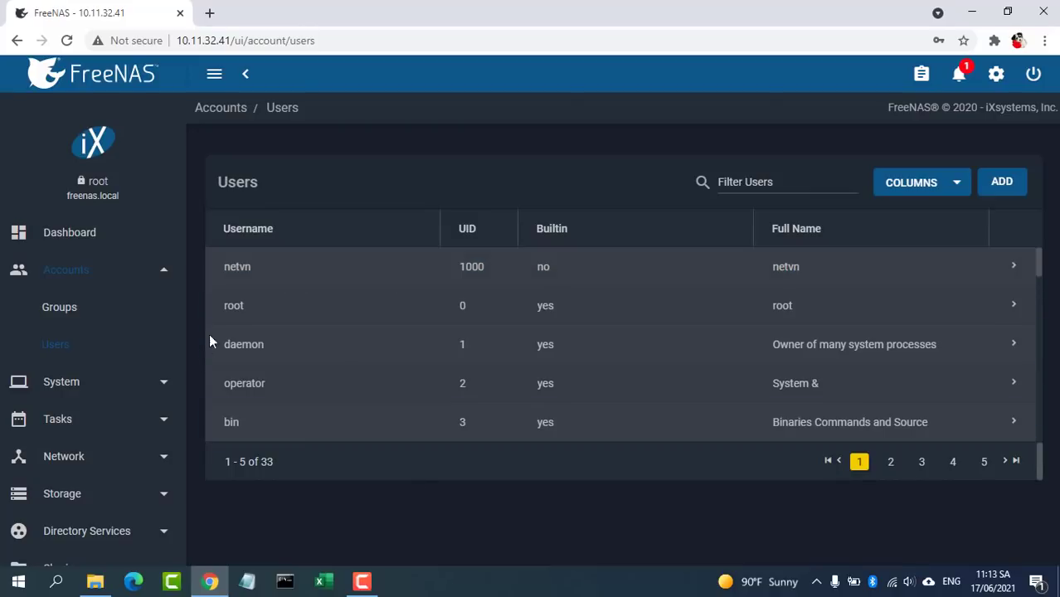
Step: Add a Windows (SMB) share with path /mnt/mypool/HomeData and save it
{"action": "left_click_drag", "start_coordinate": [178, 378], "coordinate": [164, 531]}
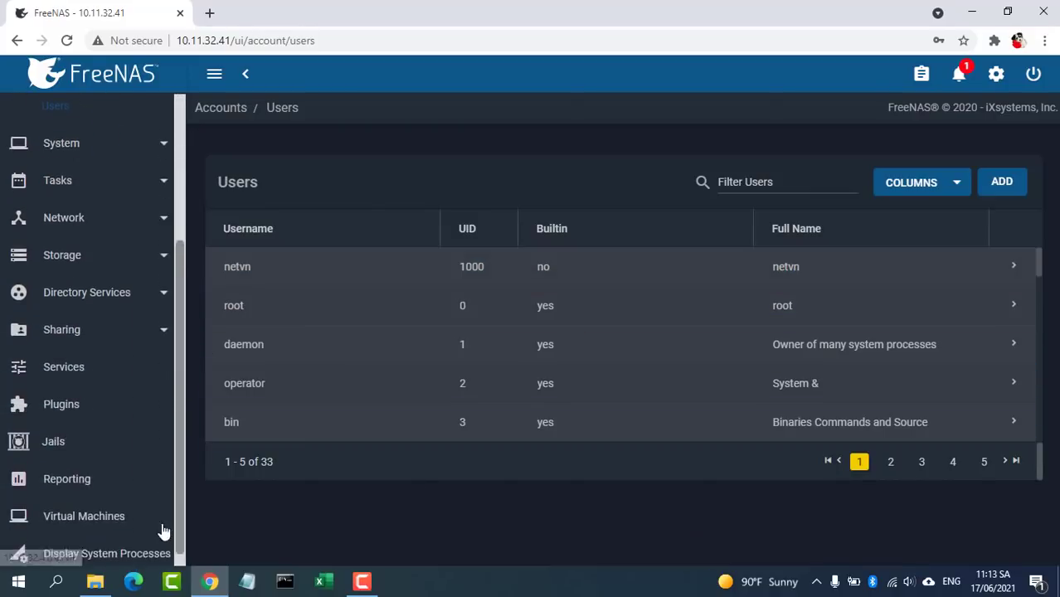
{"action": "left_click", "coordinate": [78, 333]}
{"action": "scroll", "coordinate": [78, 339], "scroll_direction": "down", "scroll_amount": 1}
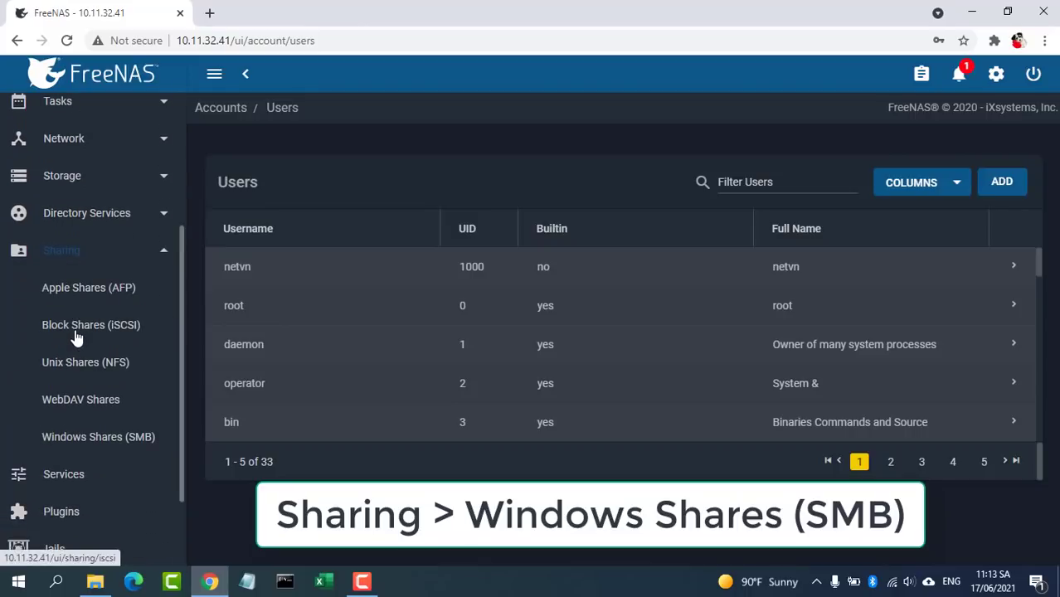
{"action": "left_click", "coordinate": [100, 443]}
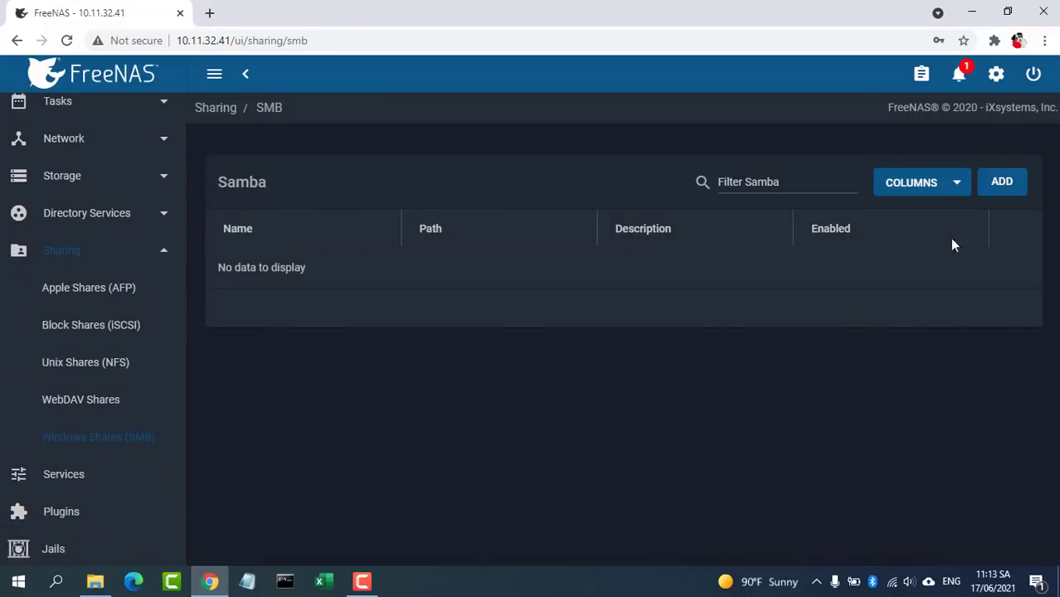
{"action": "left_click", "coordinate": [1003, 186]}
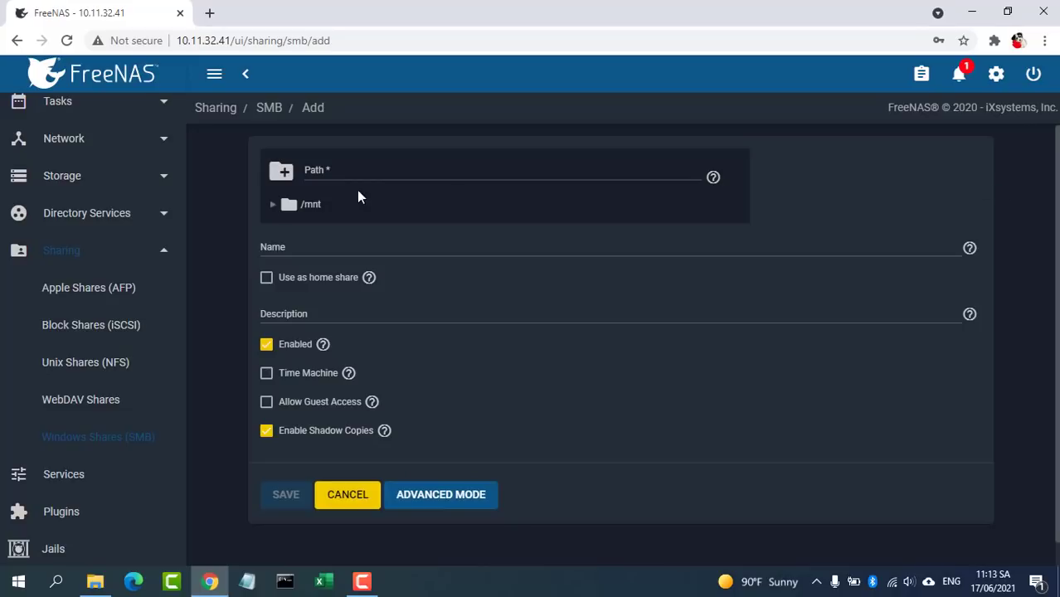
{"action": "left_click", "coordinate": [273, 206]}
{"action": "left_click", "coordinate": [288, 229]}
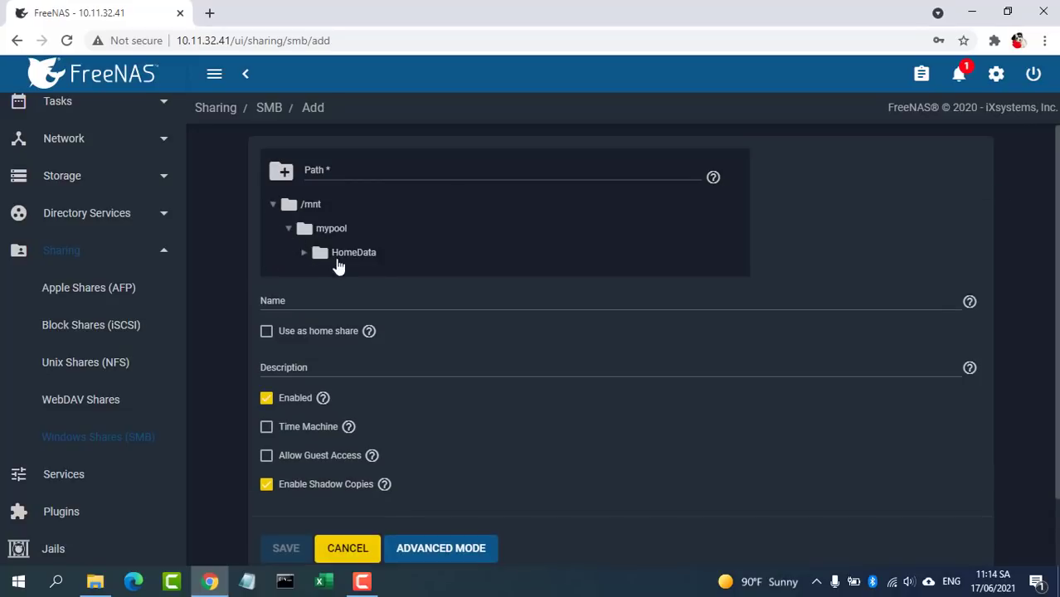
{"action": "left_click", "coordinate": [340, 253]}
{"action": "left_click", "coordinate": [297, 547]}
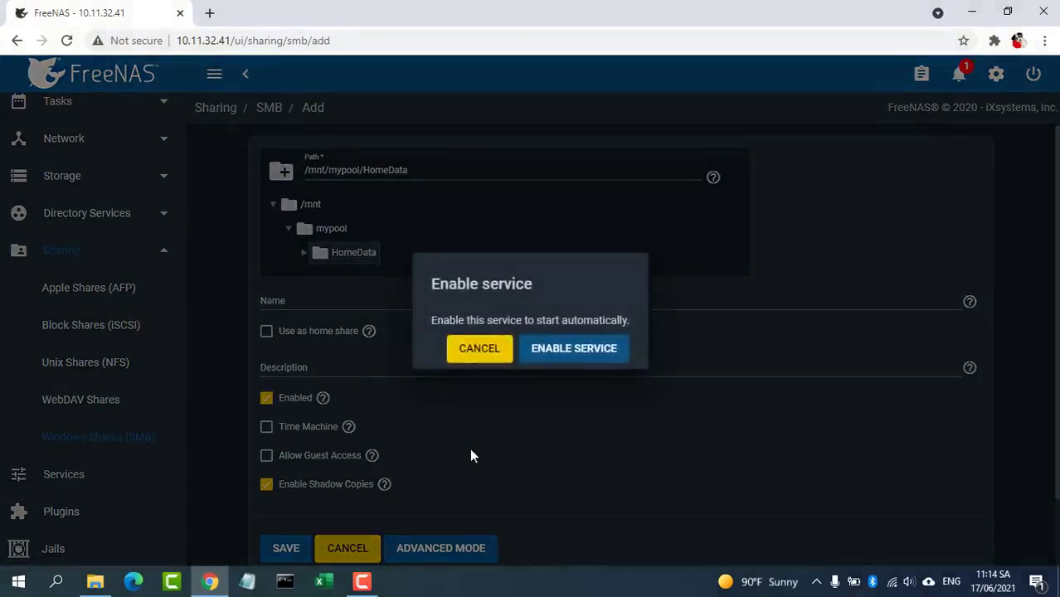
Step: Enable the SMB service and choose to configure the dataset's ACL now
{"action": "left_click", "coordinate": [571, 353]}
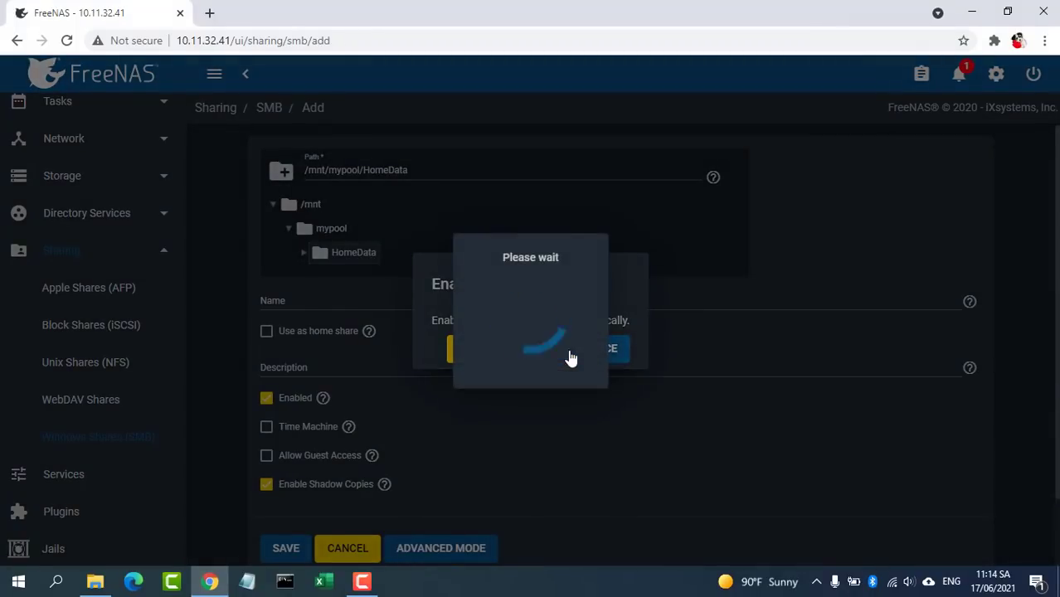
{"action": "left_click", "coordinate": [578, 392]}
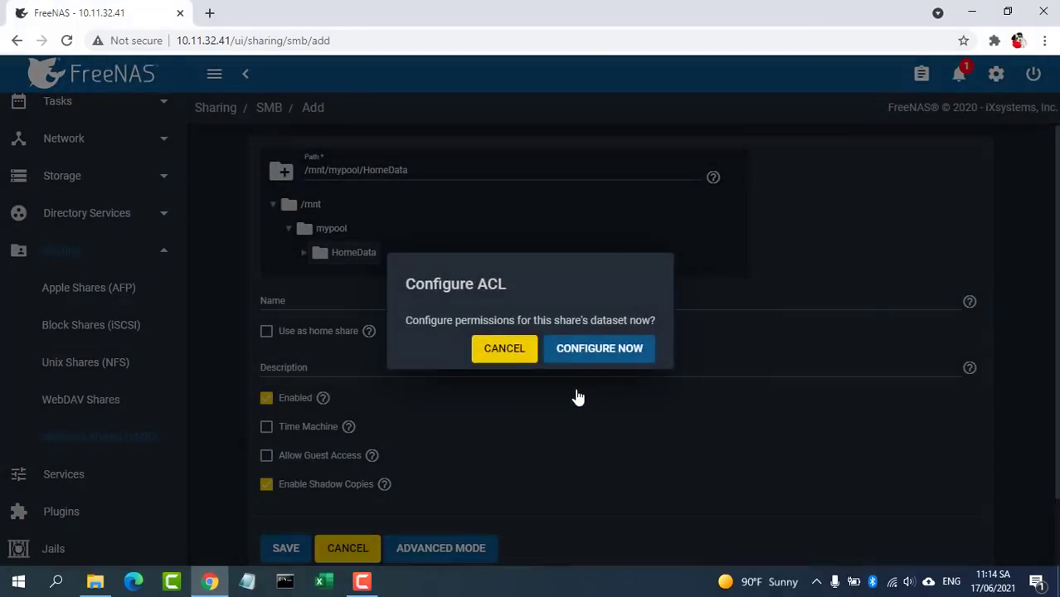
{"action": "left_click", "coordinate": [600, 349]}
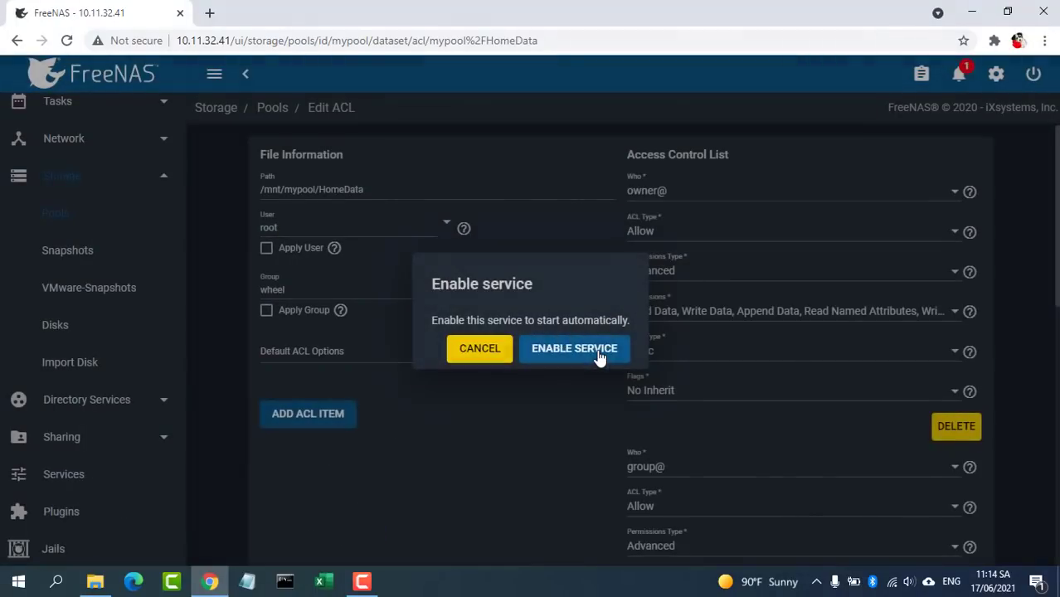
{"action": "left_click", "coordinate": [577, 356]}
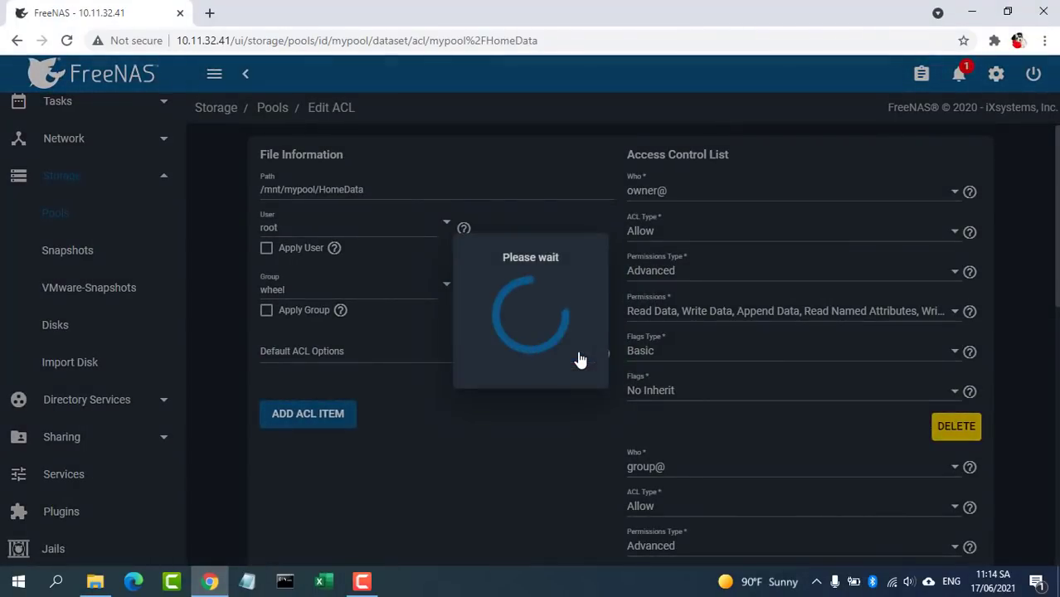
{"action": "left_click", "coordinate": [580, 387]}
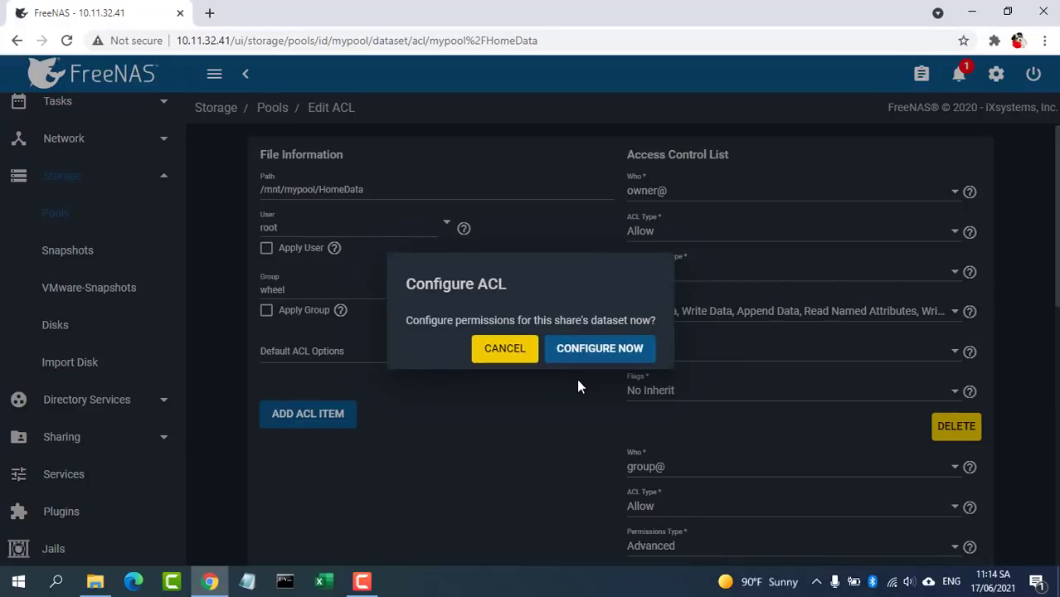
Step: Add a HomeData ACL entry for user netvn with Allow, Modify and Inherit, and save it
{"action": "left_click", "coordinate": [582, 357]}
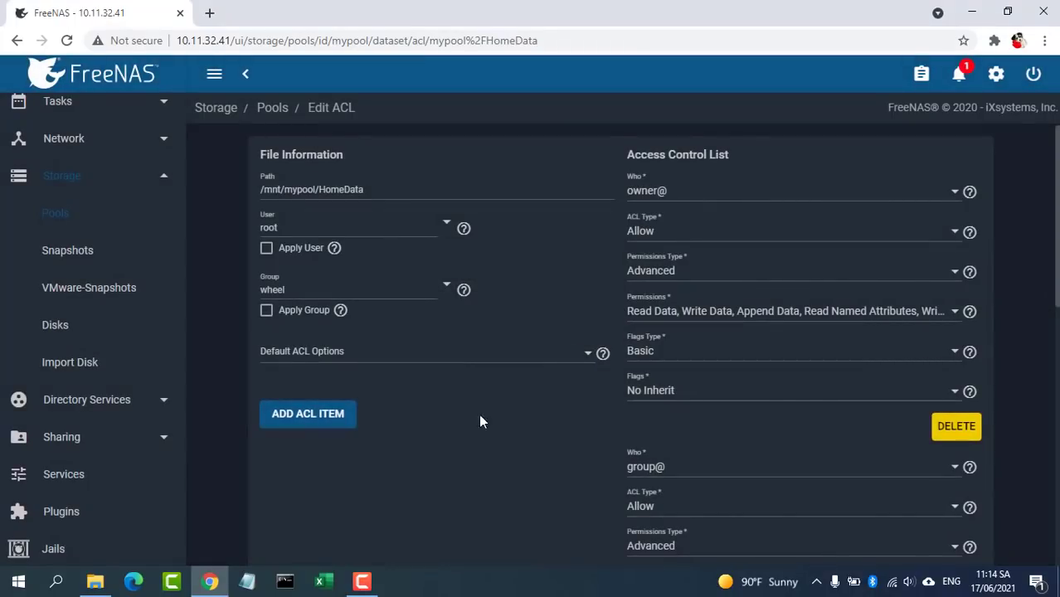
{"action": "left_click", "coordinate": [325, 426]}
{"action": "scroll", "coordinate": [1049, 518], "scroll_direction": "down", "scroll_amount": 8}
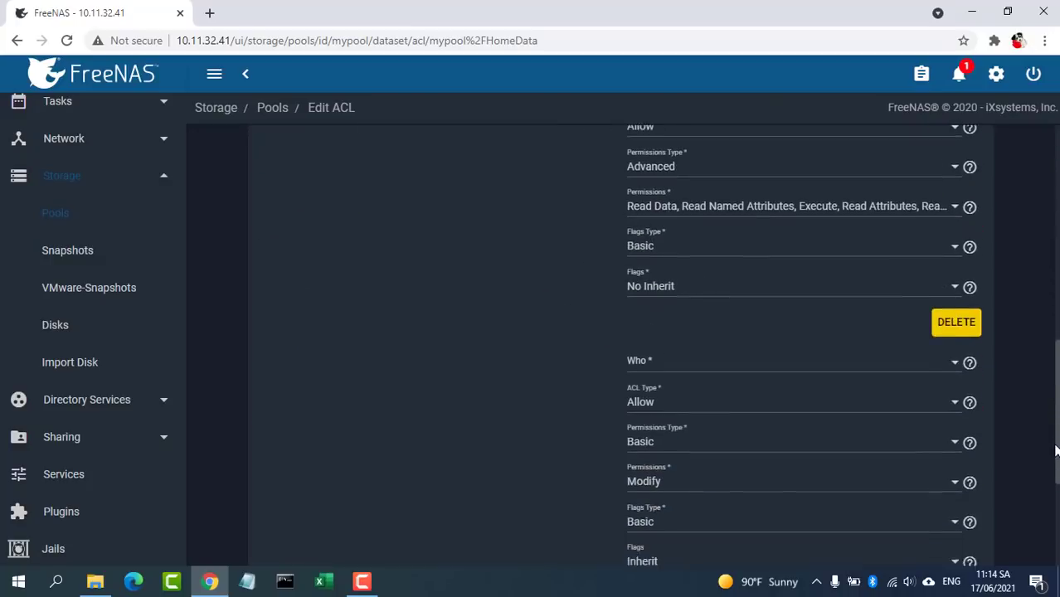
{"action": "scroll", "coordinate": [1051, 502], "scroll_direction": "up", "scroll_amount": 1}
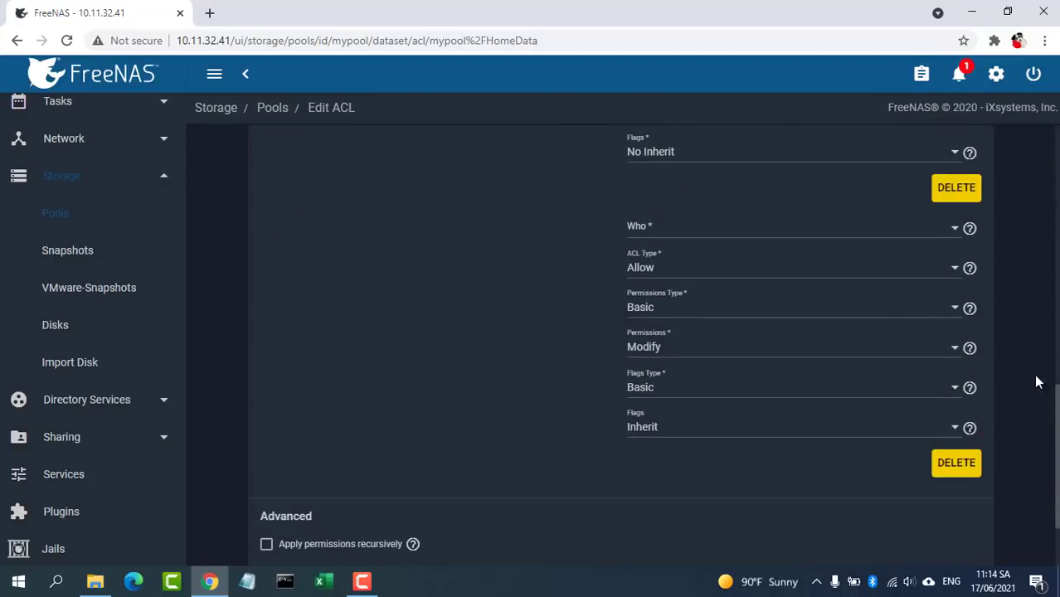
{"action": "left_click", "coordinate": [851, 234]}
{"action": "left_click", "coordinate": [841, 236]}
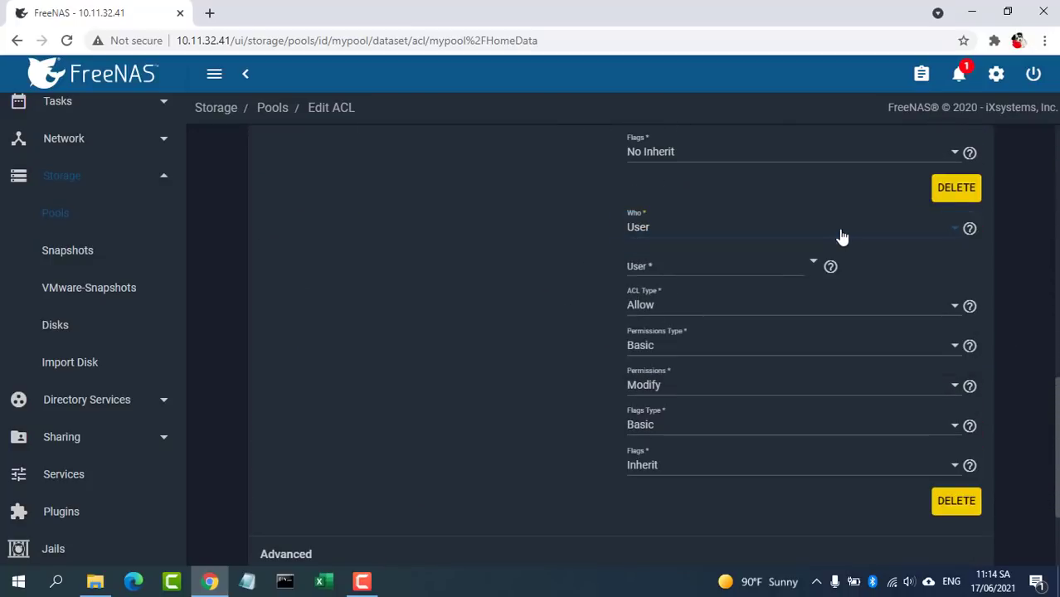
{"action": "left_click", "coordinate": [795, 268]}
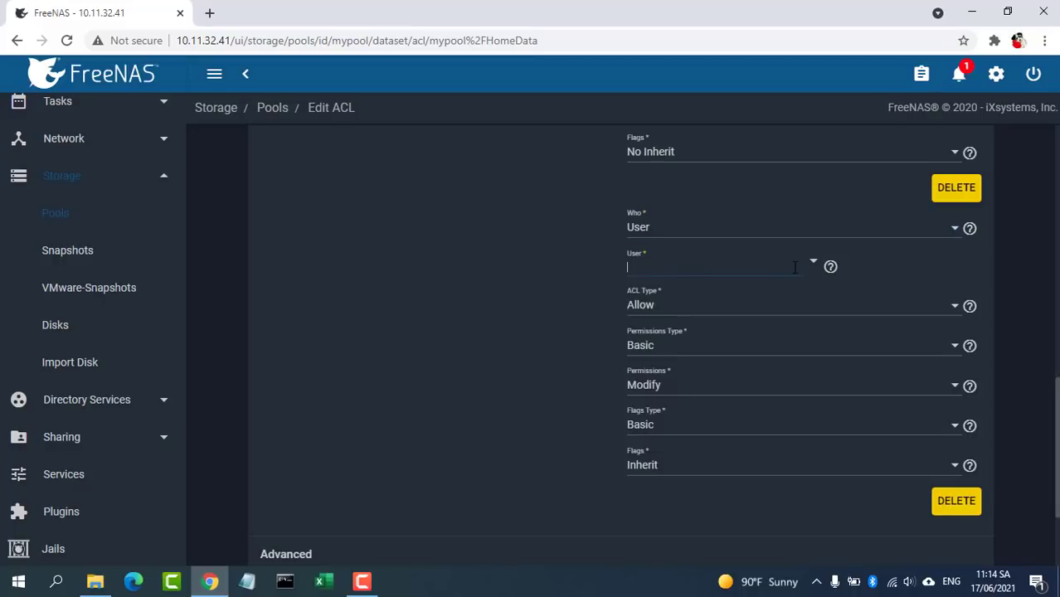
{"action": "type", "text": "n"}
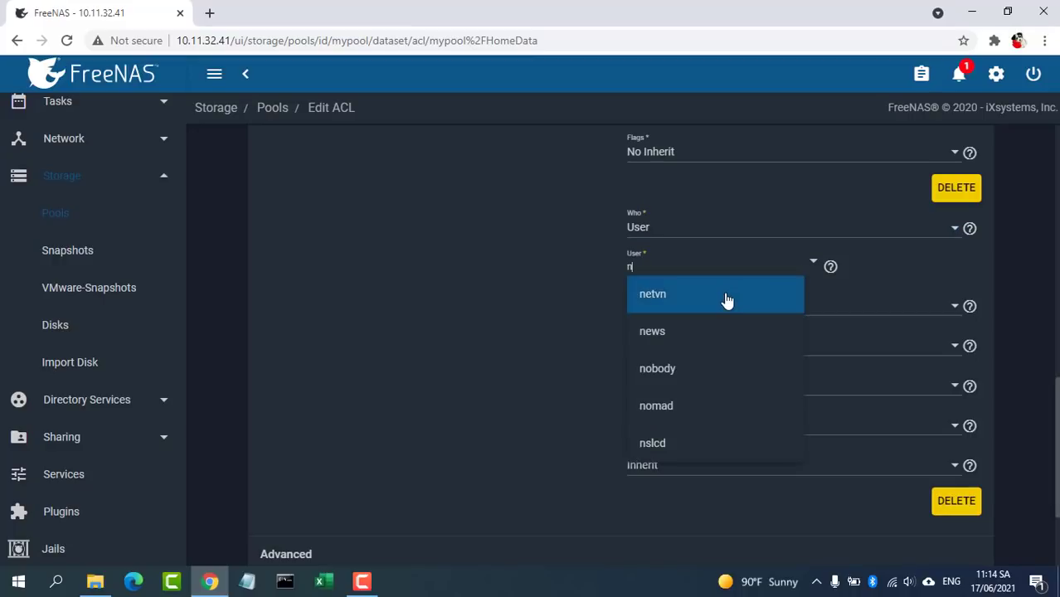
{"action": "left_click", "coordinate": [727, 299]}
{"action": "scroll", "coordinate": [1057, 494], "scroll_direction": "down", "scroll_amount": 2}
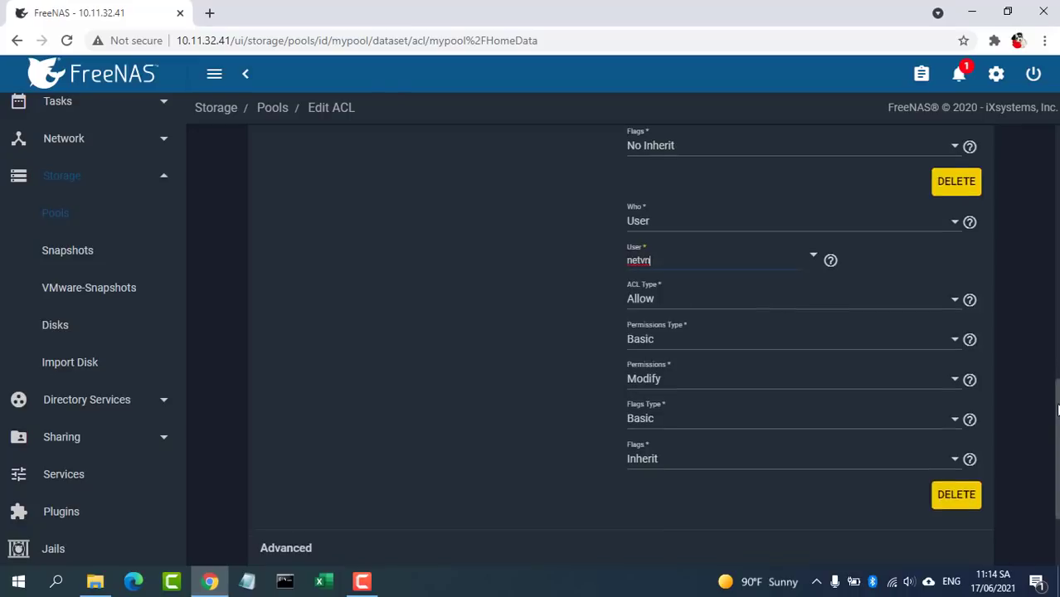
{"action": "left_click", "coordinate": [285, 526]}
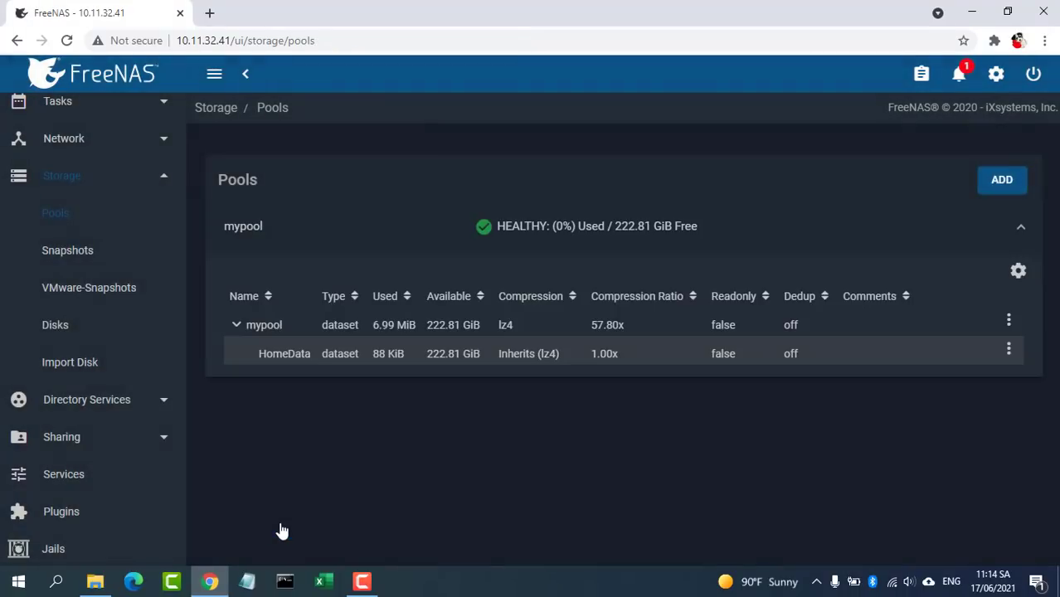
Step: In File Explorer, connect to \\10.11.32.41 as netvn with its password and open HomeData
{"action": "left_click", "coordinate": [970, 15]}
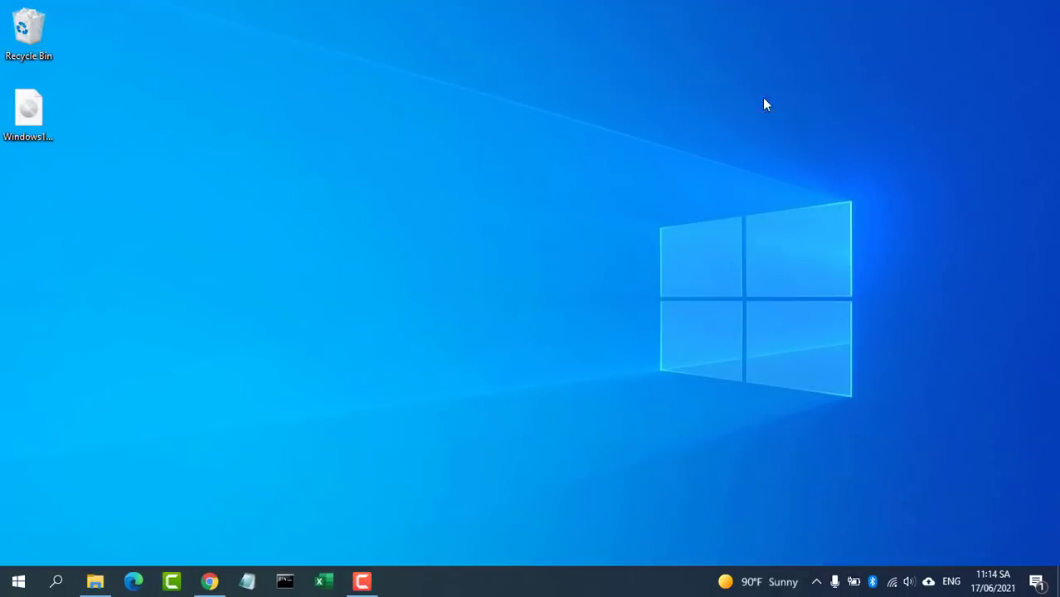
{"action": "left_click", "coordinate": [99, 581]}
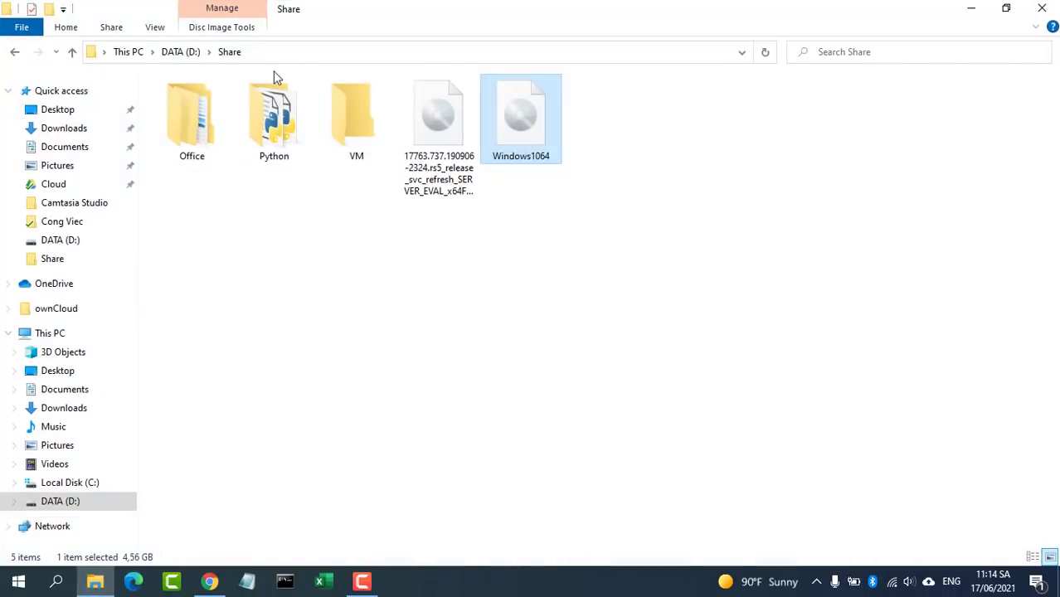
{"action": "left_click", "coordinate": [280, 53]}
{"action": "type", "text": "\\\\10.11."}
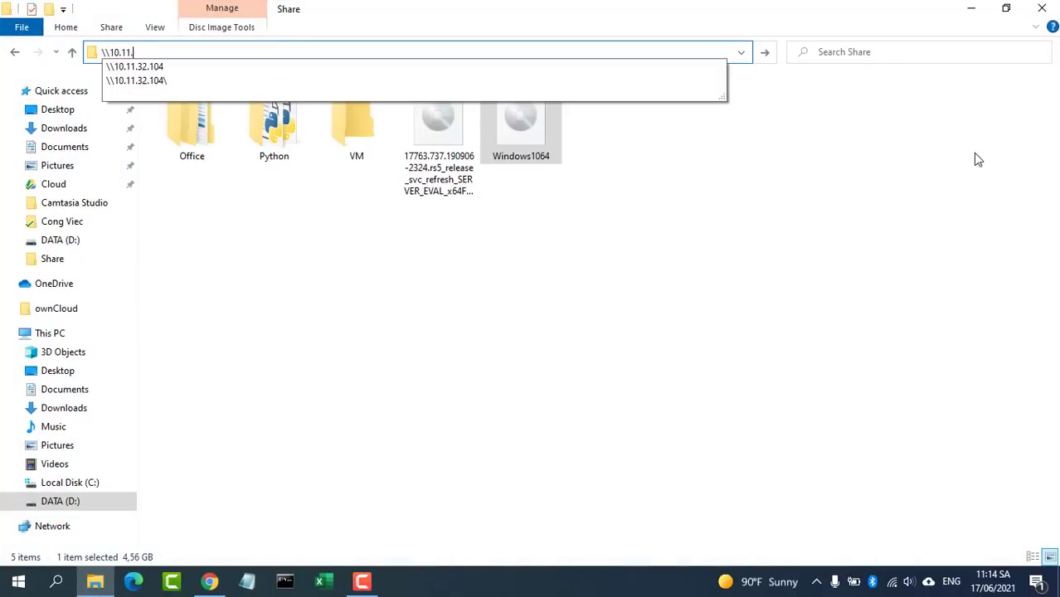
{"action": "type", "text": "32.4"}
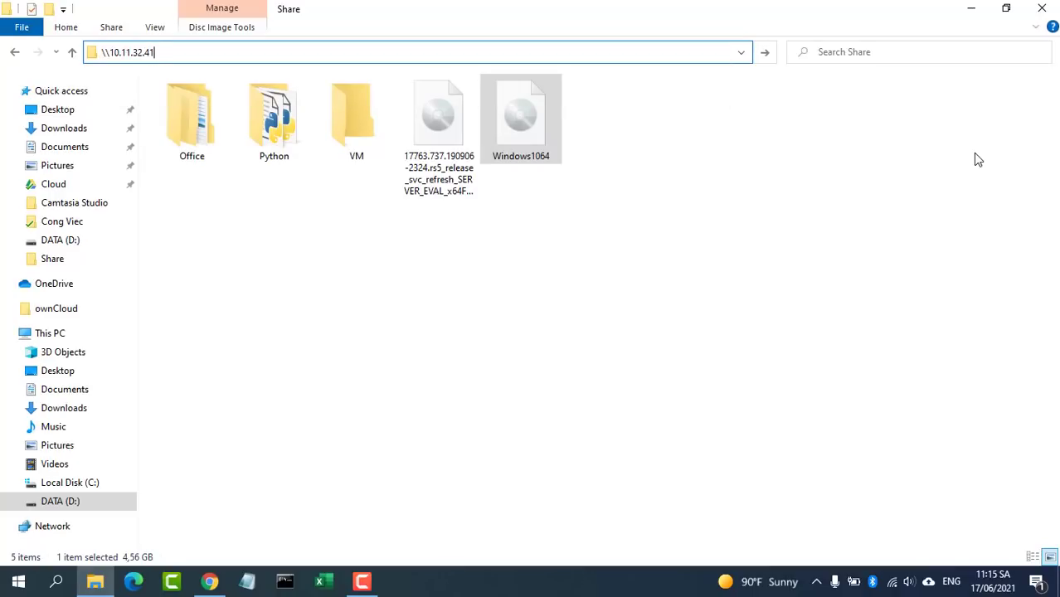
{"action": "type", "text": "1"}
{"action": "key", "text": "Return"}
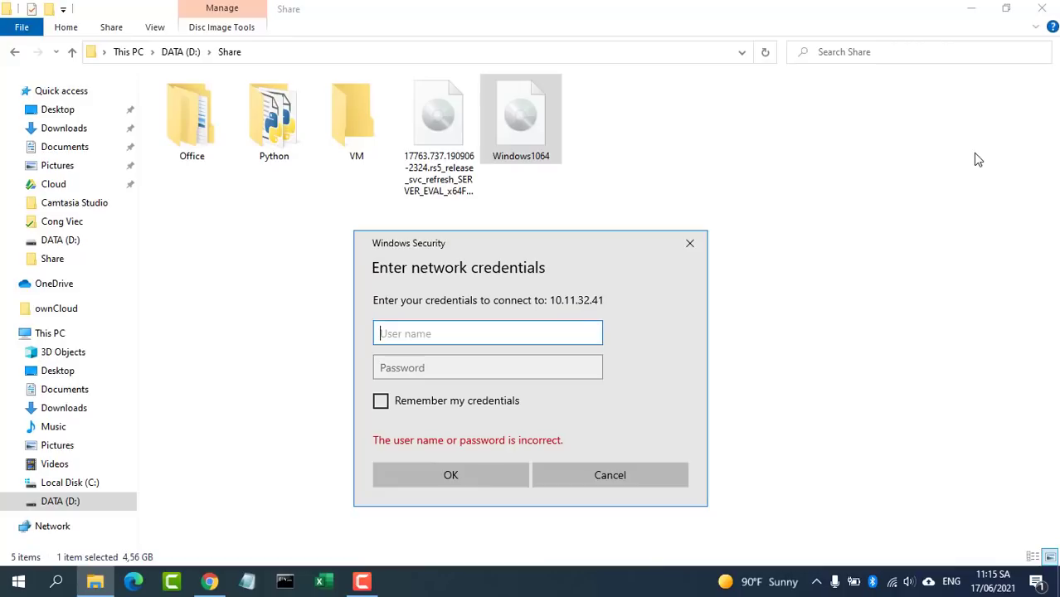
{"action": "type", "text": "netvn"}
{"action": "key", "text": "Tab"}
{"action": "type", "text": "n"}
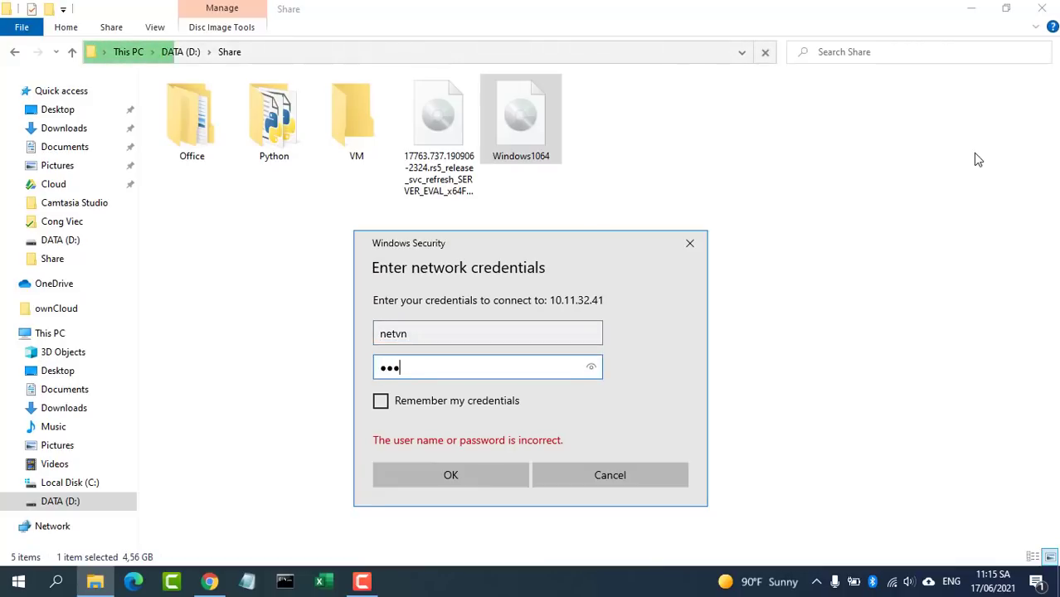
{"action": "left_click", "coordinate": [492, 476]}
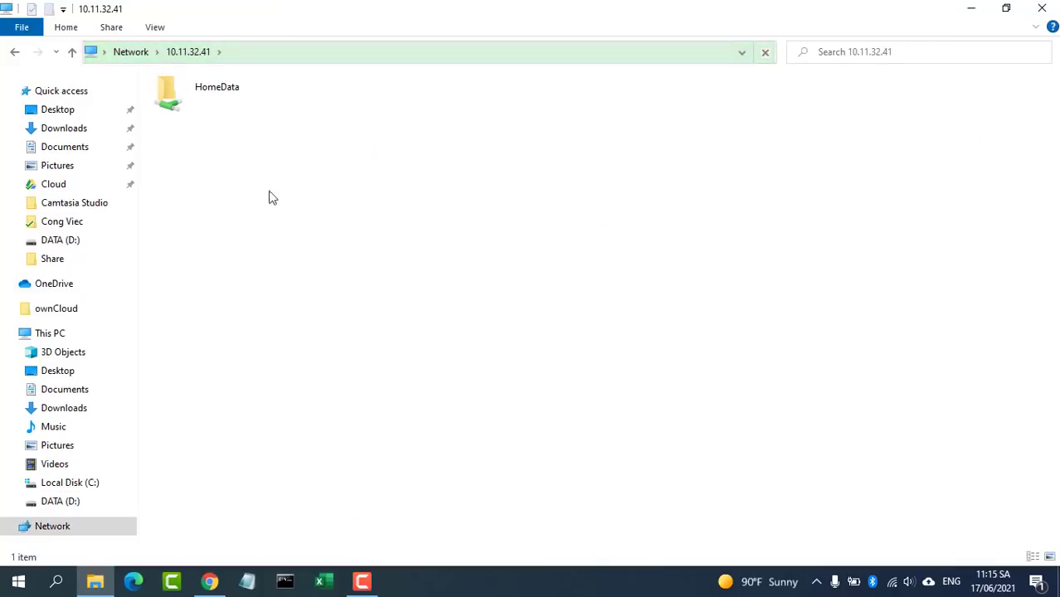
{"action": "double_click", "coordinate": [199, 108]}
Step: Copy the Windows1064 image from the desktop and paste it into the HomeData share
{"action": "left_click", "coordinate": [971, 12]}
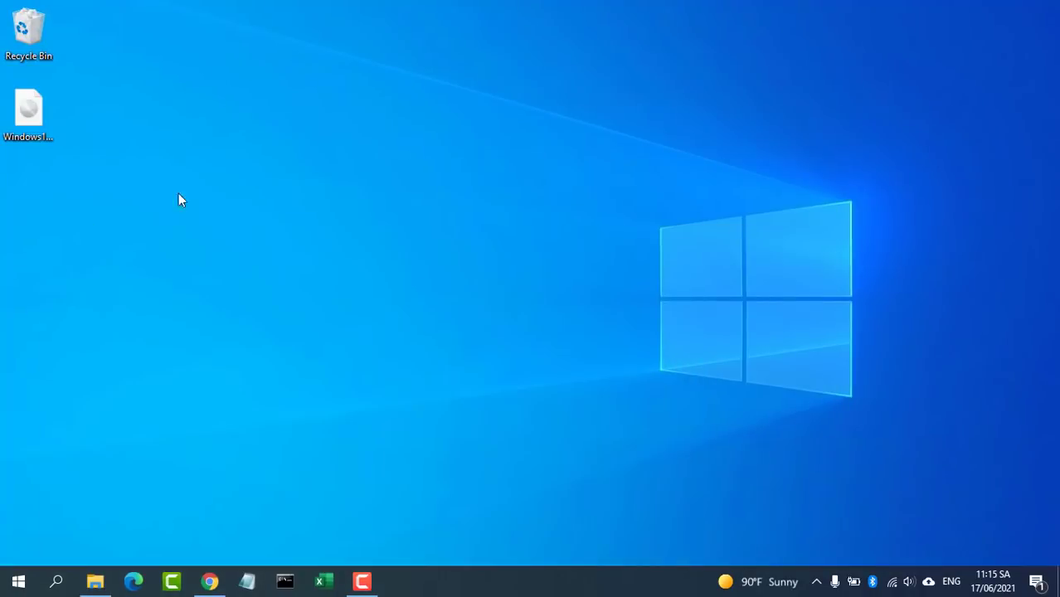
{"action": "left_click", "coordinate": [24, 118]}
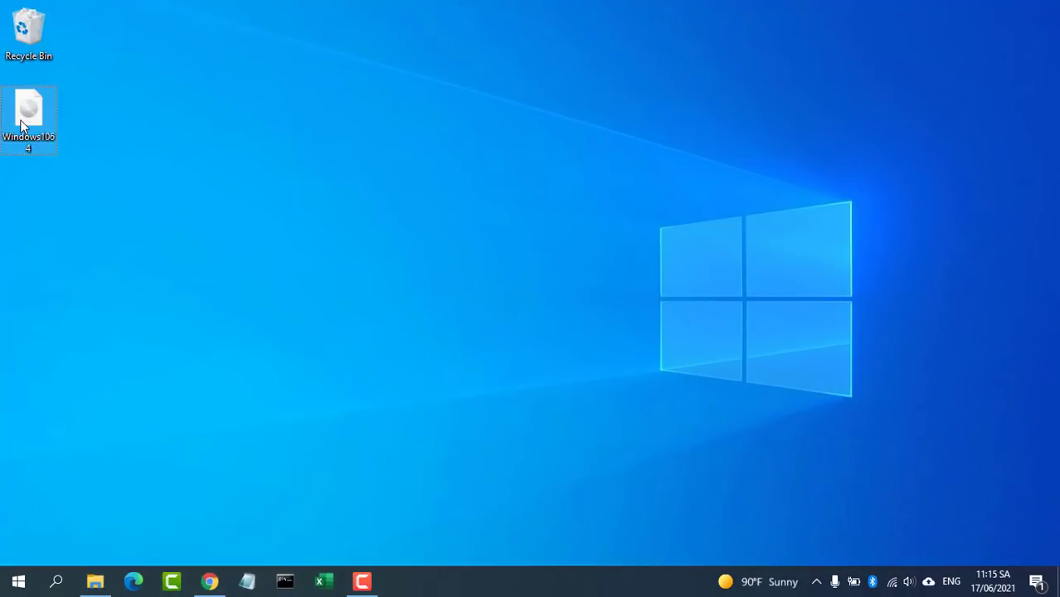
{"action": "left_click", "coordinate": [96, 582]}
{"action": "right_click", "coordinate": [324, 258]}
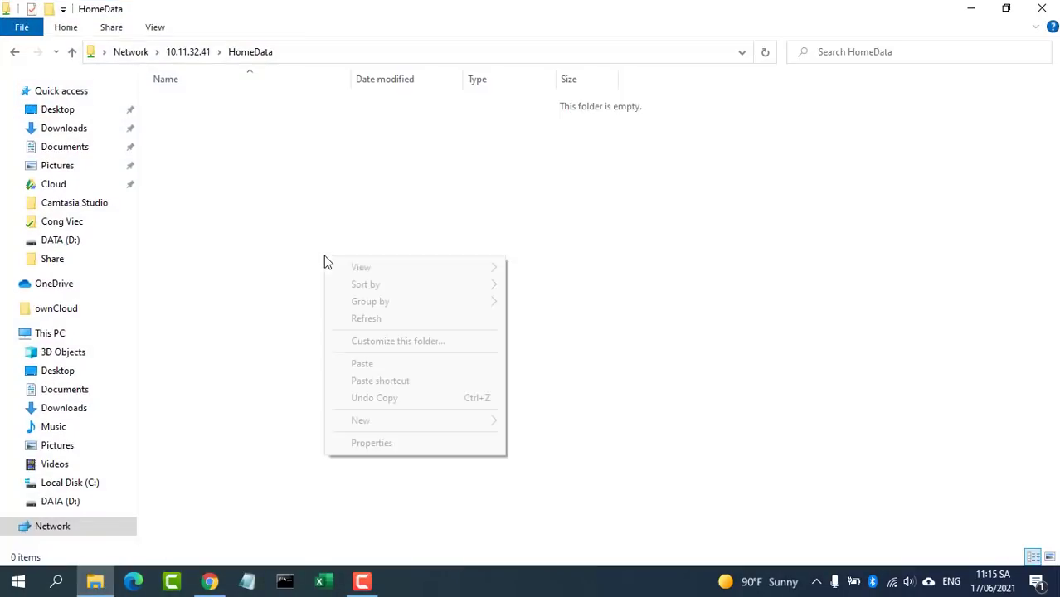
{"action": "left_click", "coordinate": [362, 364]}
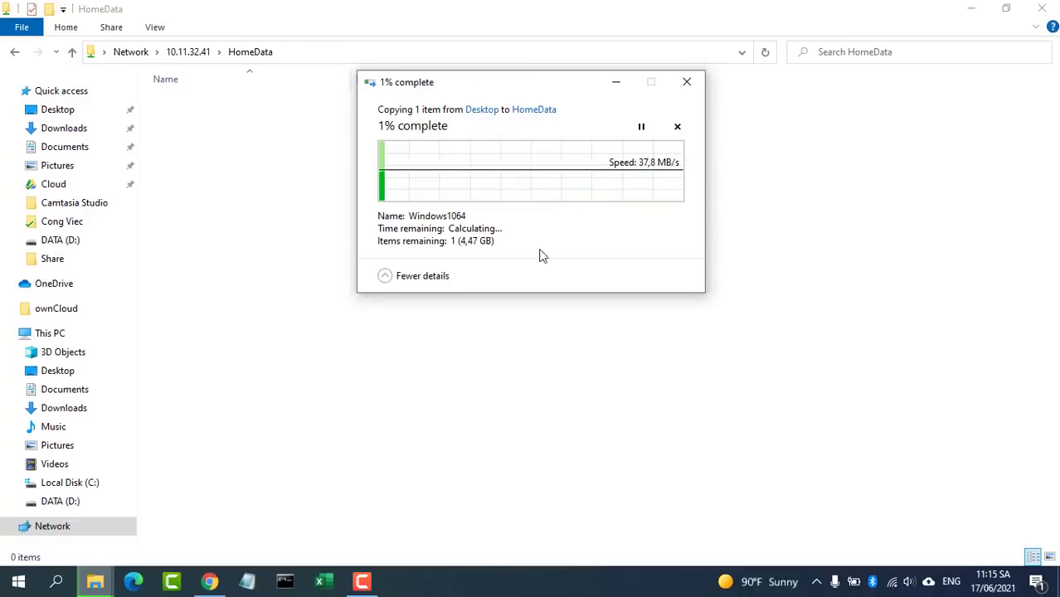
Step: View the incoming re0 network traffic on the FreeNAS Dashboard during the copy
{"action": "left_click", "coordinate": [209, 582]}
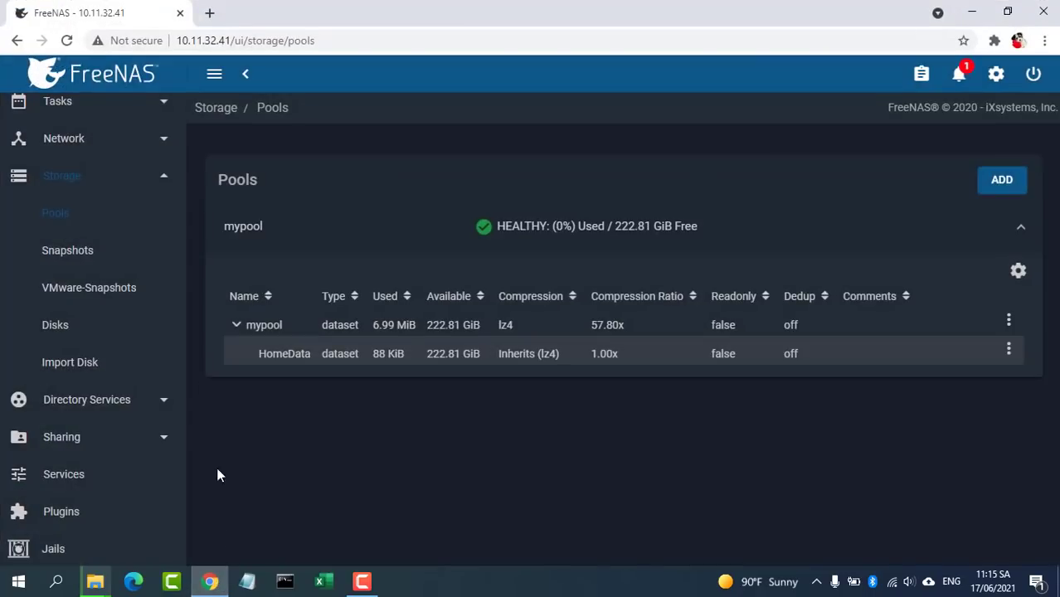
{"action": "mouse_move", "coordinate": [178, 223]}
{"action": "left_mouse_down"}
{"action": "mouse_move", "coordinate": [182, 438]}
{"action": "mouse_move", "coordinate": [182, 214]}
{"action": "left_mouse_up"}
{"action": "left_click", "coordinate": [88, 221]}
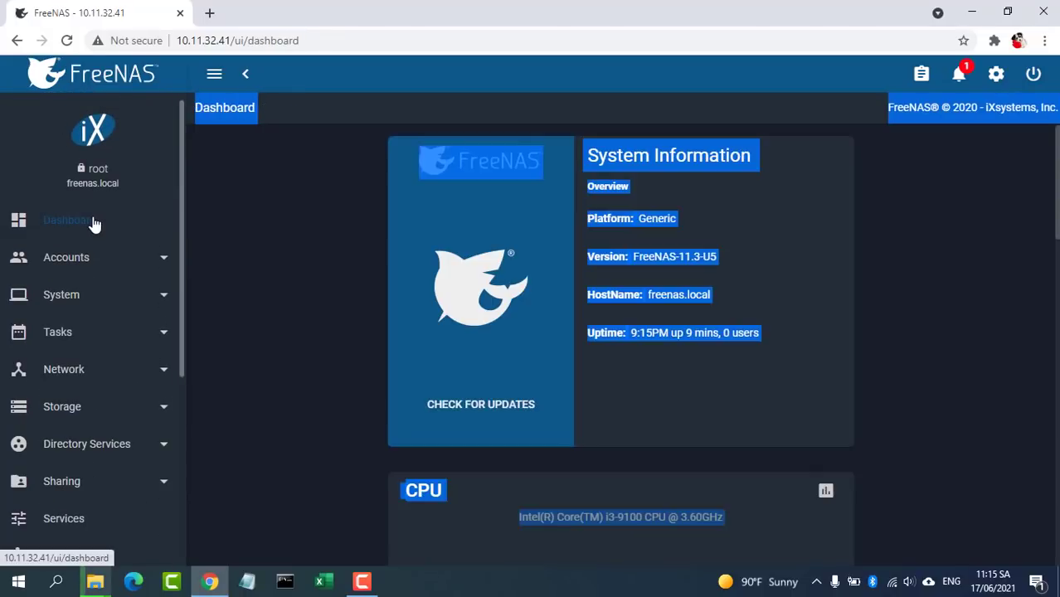
{"action": "left_click_drag", "start_coordinate": [1049, 199], "coordinate": [1047, 515]}
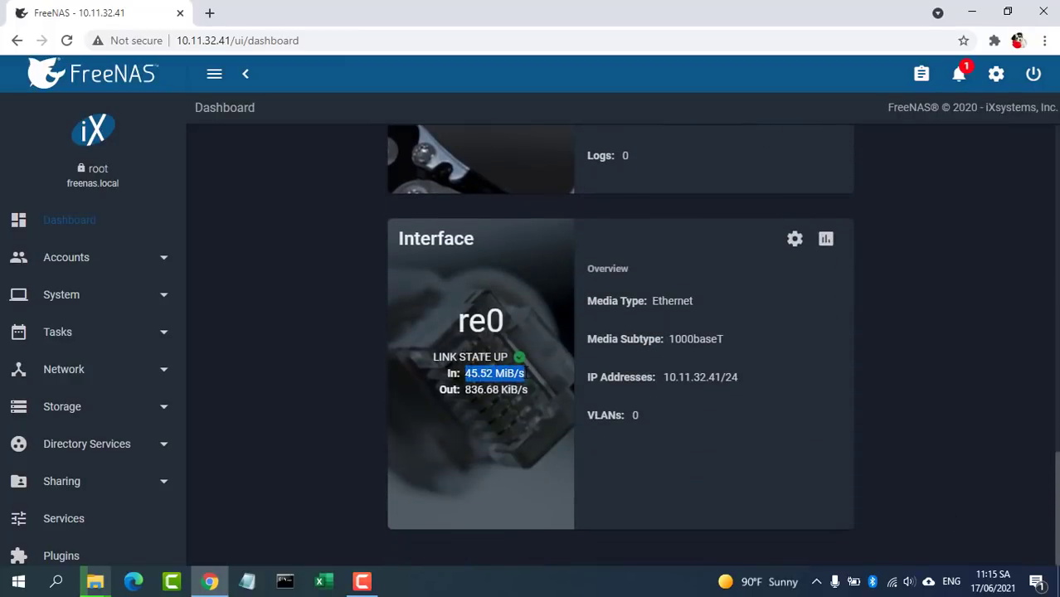
Step: Compare mypool's used space on the Pools page before and after the copy completes
{"action": "left_click", "coordinate": [63, 425]}
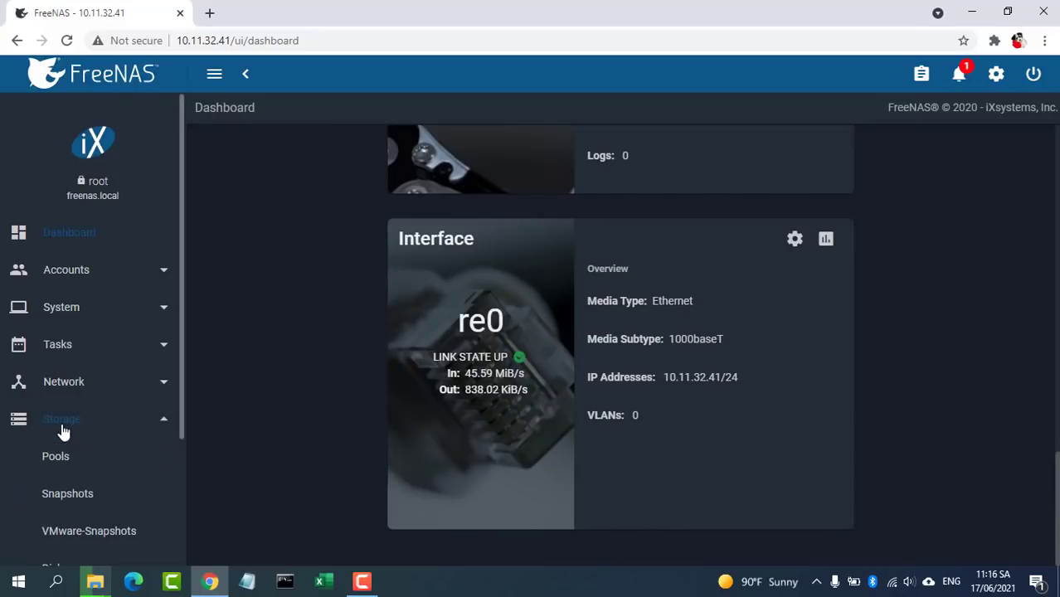
{"action": "left_click", "coordinate": [71, 463]}
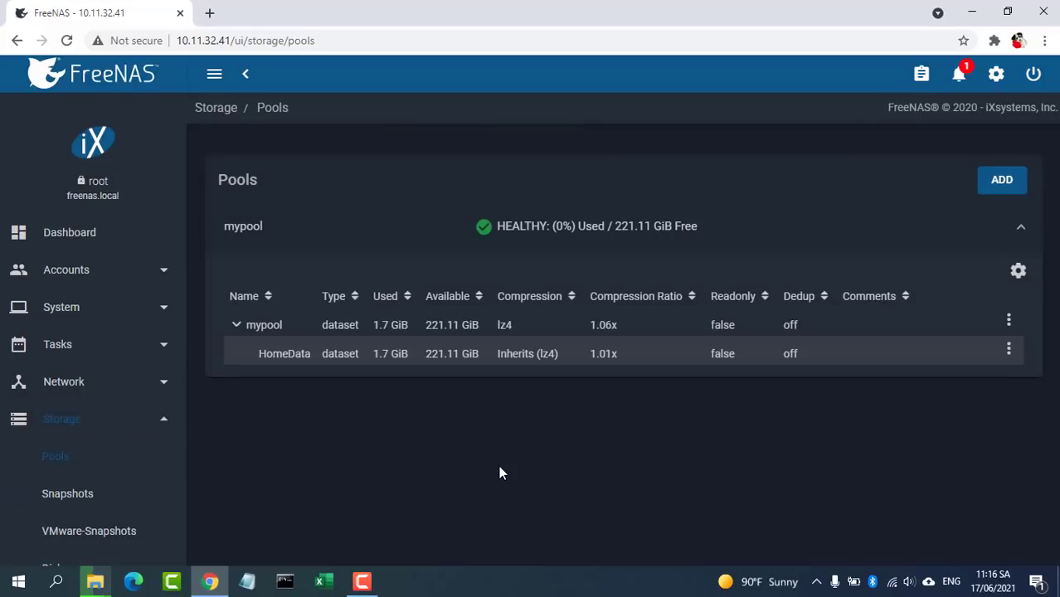
{"action": "left_click", "coordinate": [376, 325]}
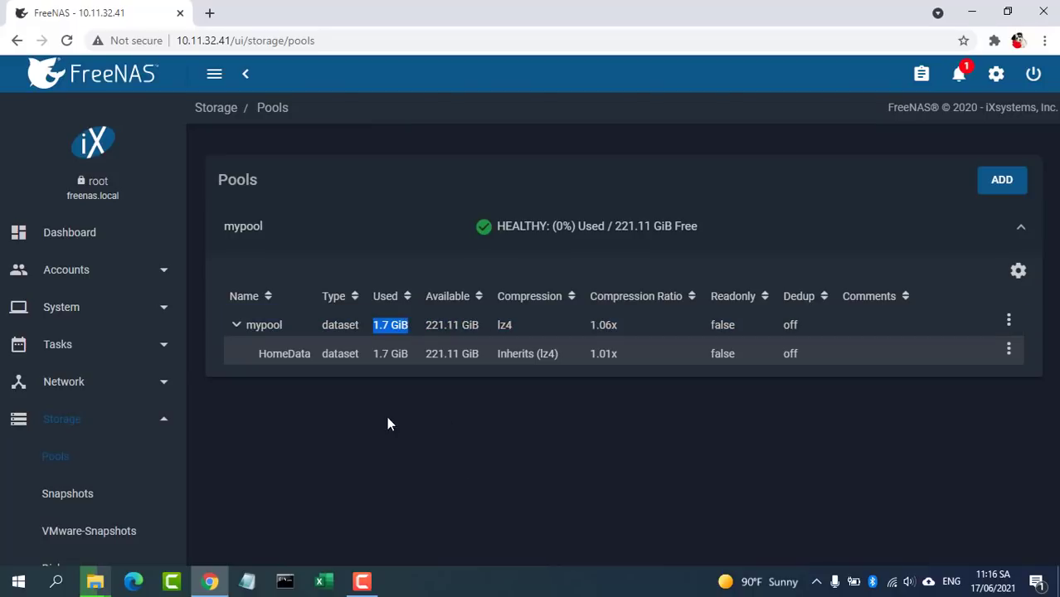
{"action": "mouse_move", "coordinate": [94, 581]}
{"action": "left_click", "coordinate": [249, 502]}
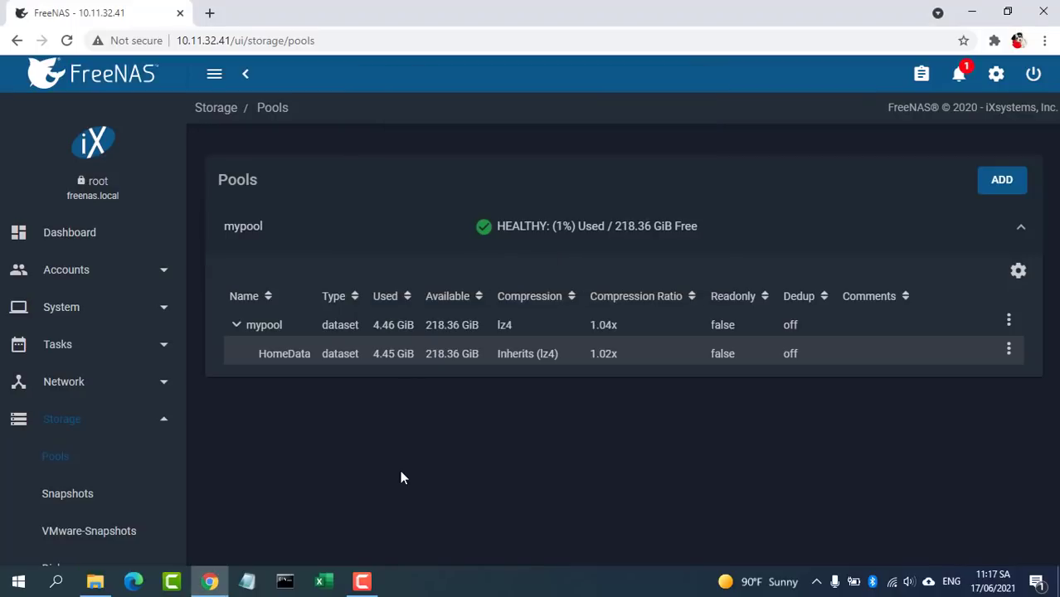
{"action": "left_click", "coordinate": [374, 328]}
{"action": "left_click", "coordinate": [76, 235]}
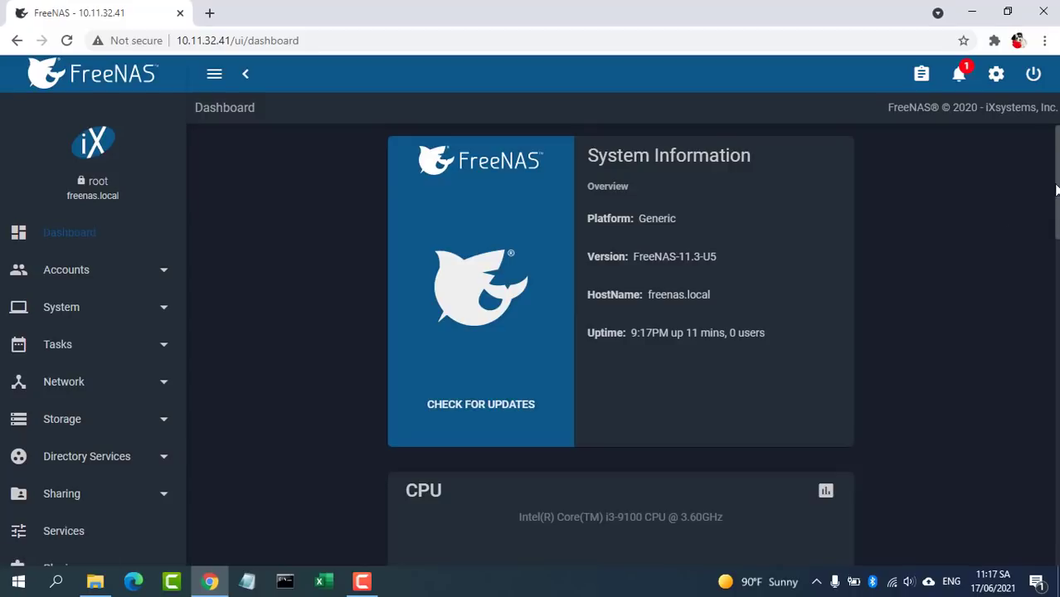
Step: Check mypool's available space on the Dashboard Pool card, then open Network > Interfaces
{"action": "scroll", "coordinate": [1035, 217], "scroll_direction": "down", "scroll_amount": 3}
{"action": "scroll", "coordinate": [620, 345], "scroll_direction": "down", "scroll_amount": 7}
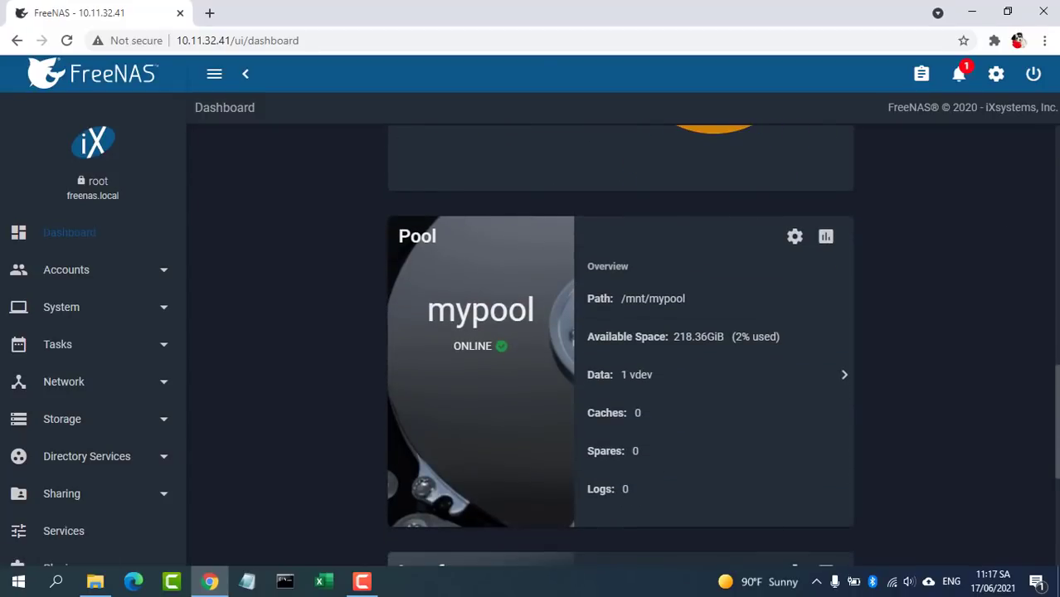
{"action": "left_click_drag", "start_coordinate": [783, 335], "coordinate": [661, 337]}
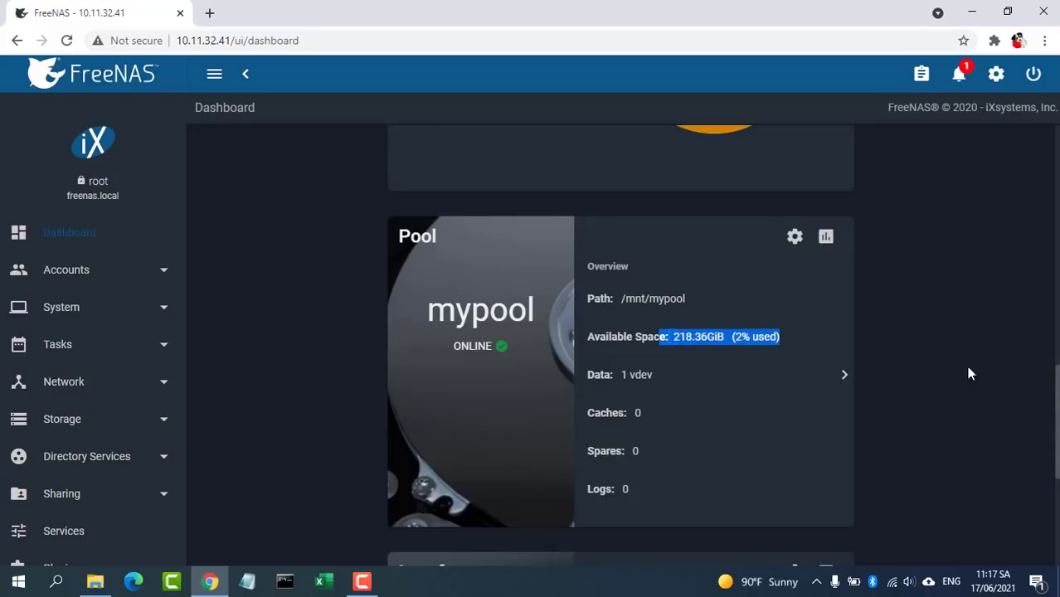
{"action": "left_click", "coordinate": [71, 381]}
{"action": "left_click", "coordinate": [77, 458]}
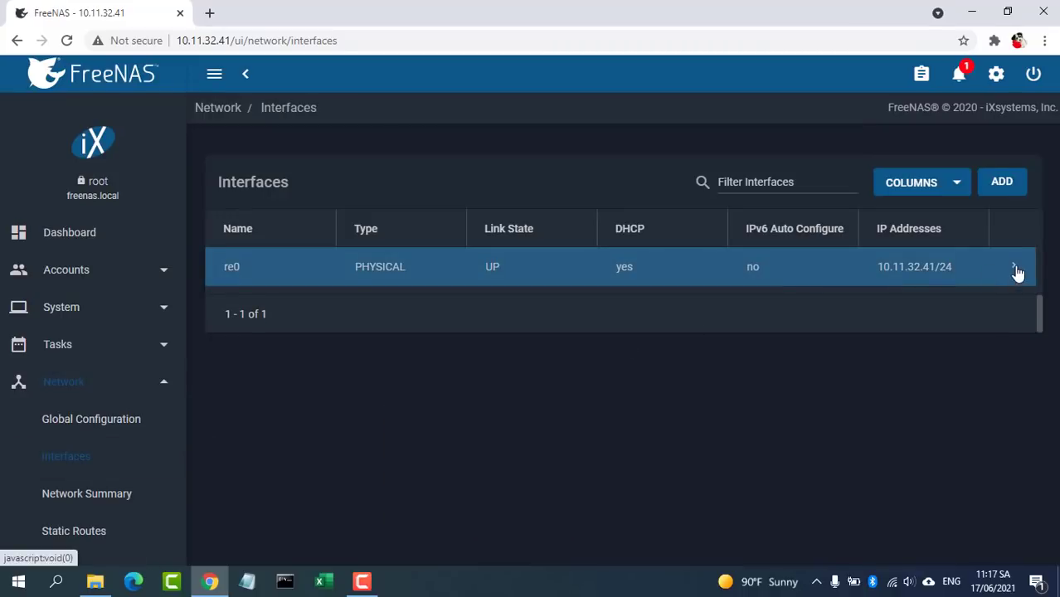
Step: Edit re0 to turn off DHCP and use static address 10.11.32.41/24
{"action": "left_click", "coordinate": [1015, 272]}
{"action": "left_click", "coordinate": [261, 498]}
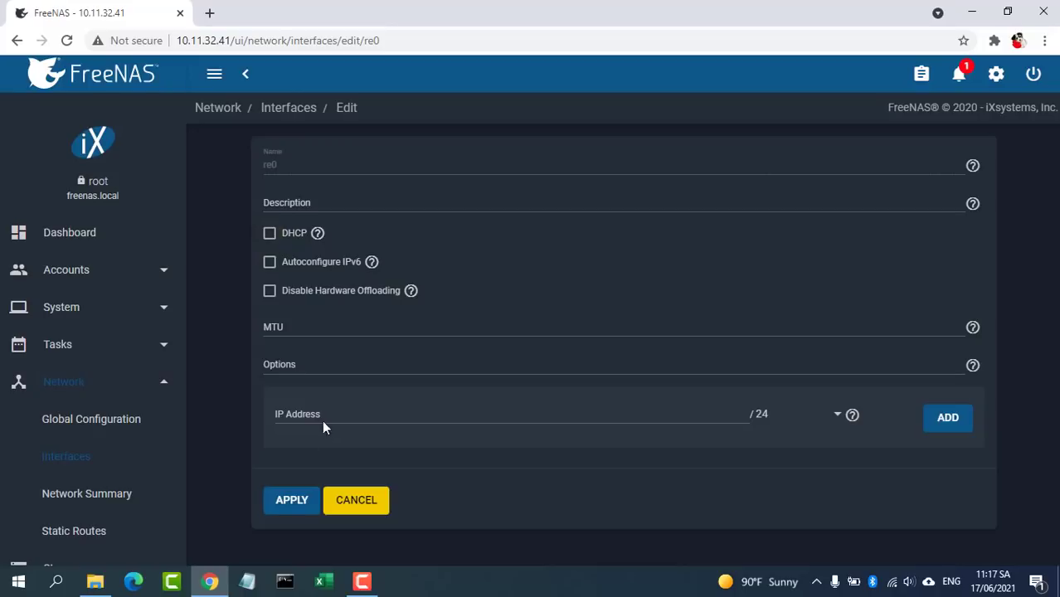
{"action": "left_click", "coordinate": [337, 421]}
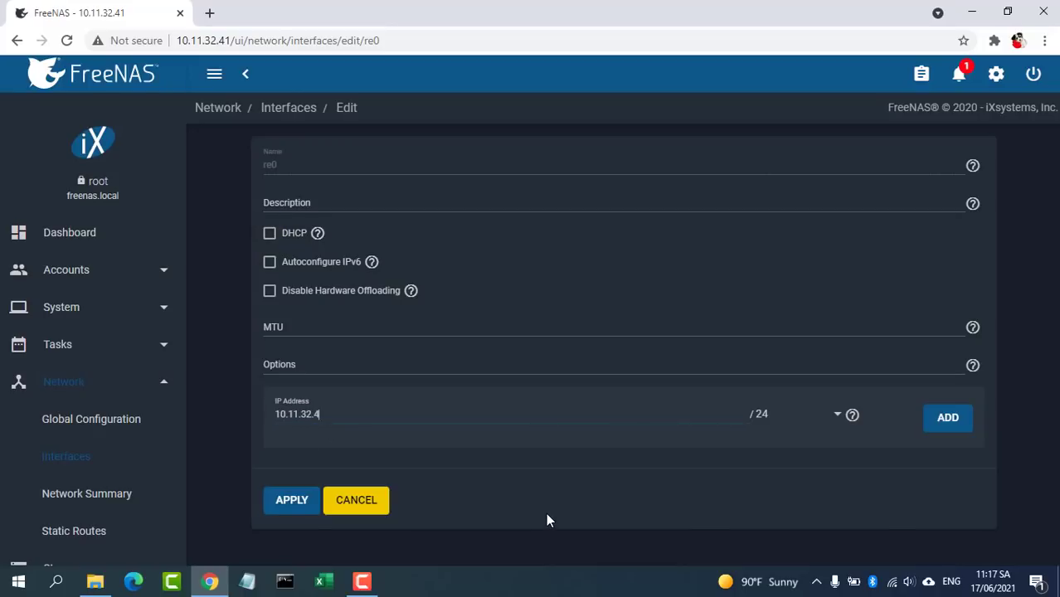
{"action": "left_click", "coordinate": [302, 501]}
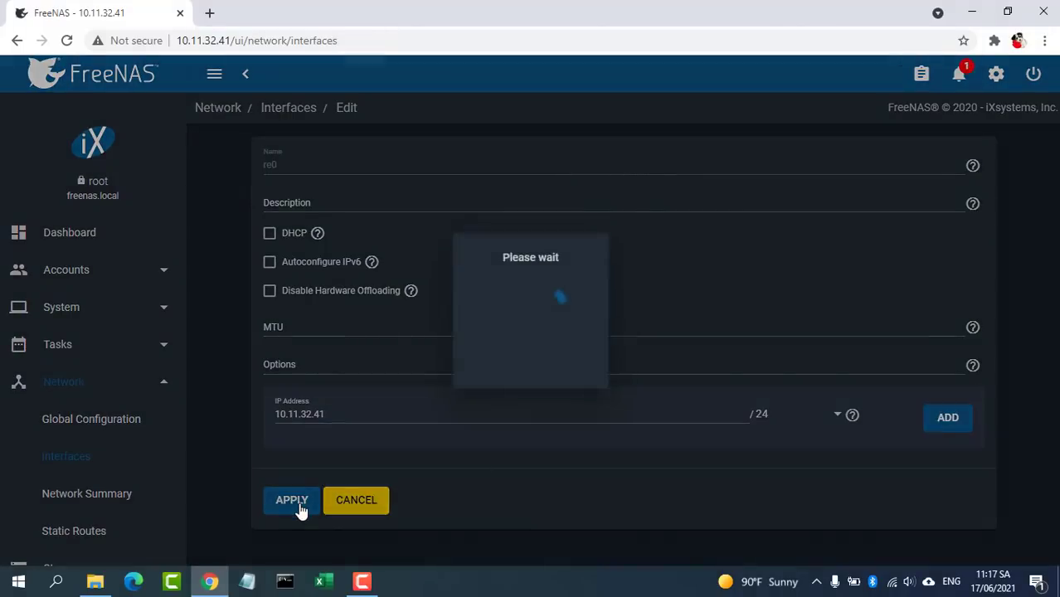
Step: Test the pending network changes and then save them permanently
{"action": "left_click", "coordinate": [292, 254]}
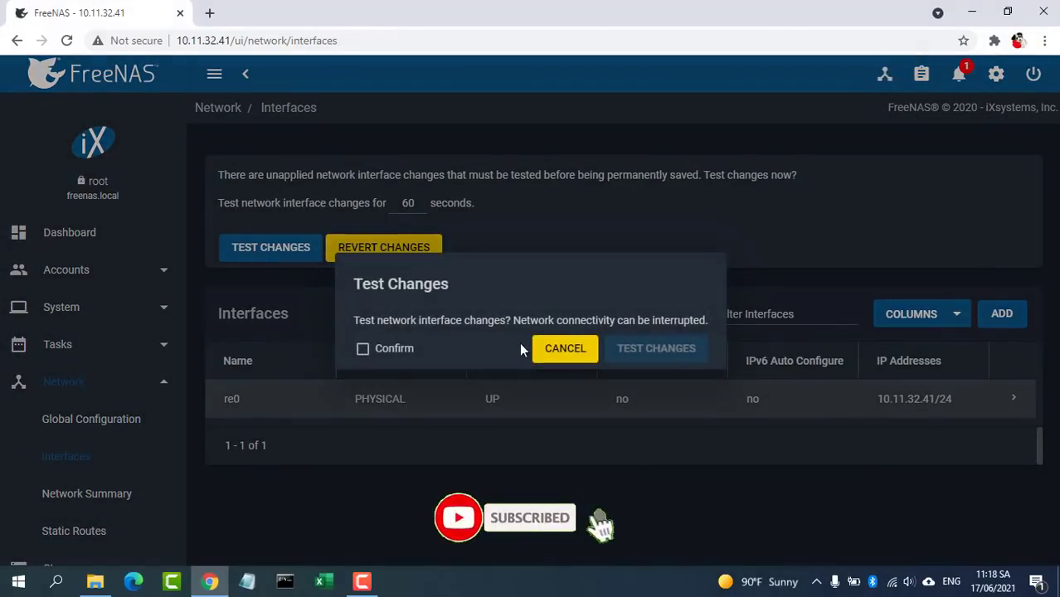
{"action": "left_click", "coordinate": [399, 352]}
{"action": "left_click", "coordinate": [641, 354]}
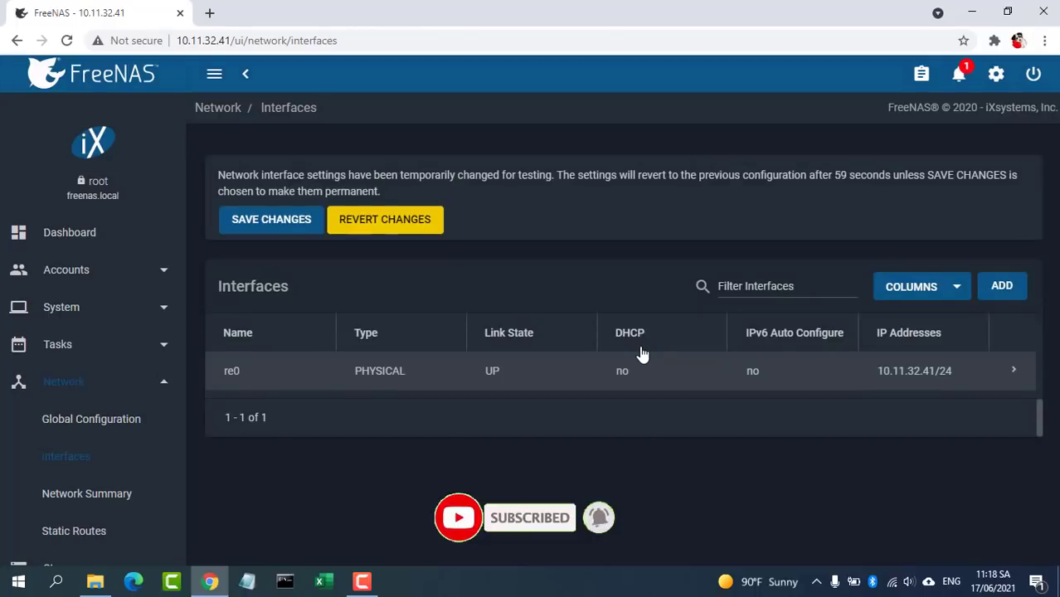
{"action": "left_click", "coordinate": [301, 227]}
{"action": "left_click", "coordinate": [572, 358]}
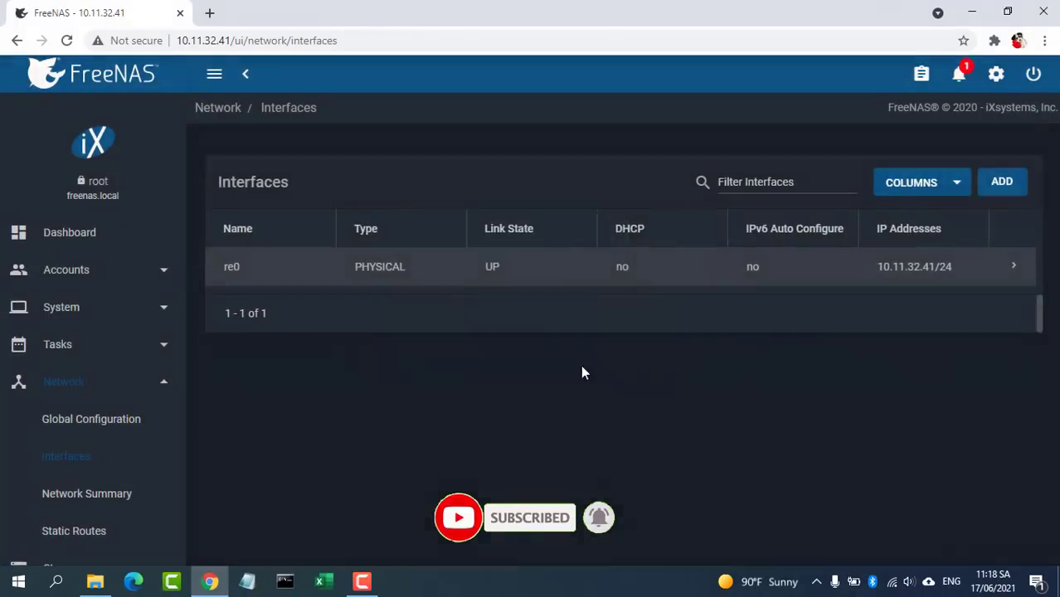
{"action": "left_click", "coordinate": [678, 392]}
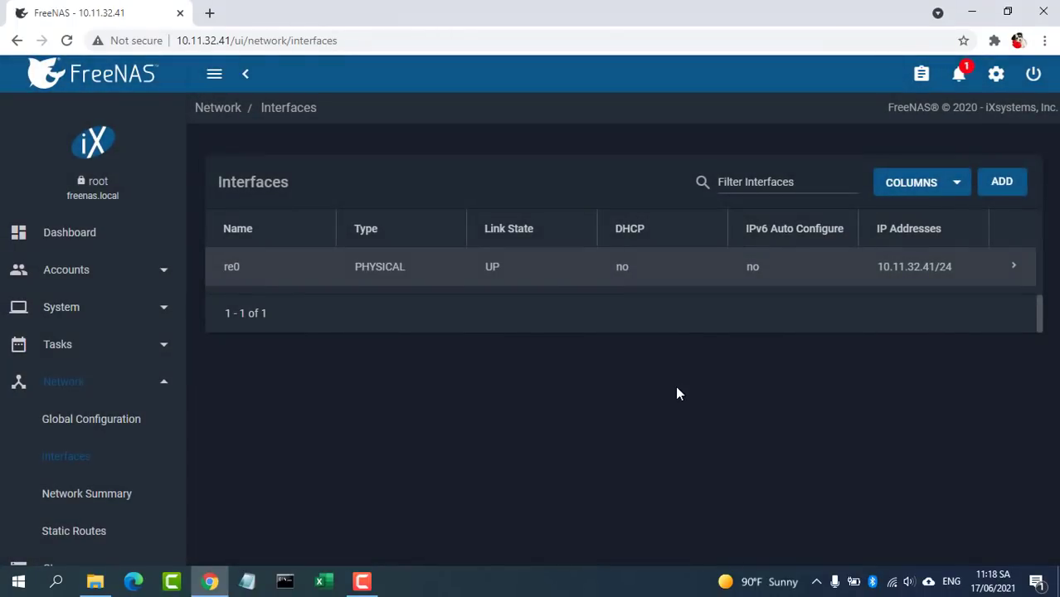